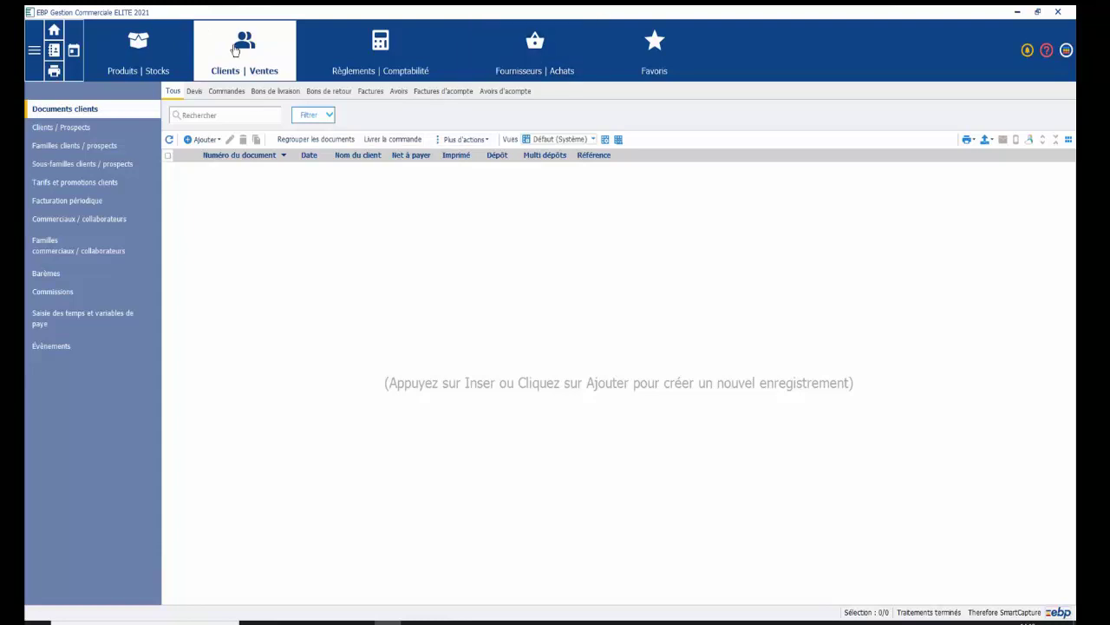
Step: Open a blank customer quote from the Devis list to view its Therefore commands, and close it without saving
click(194, 92)
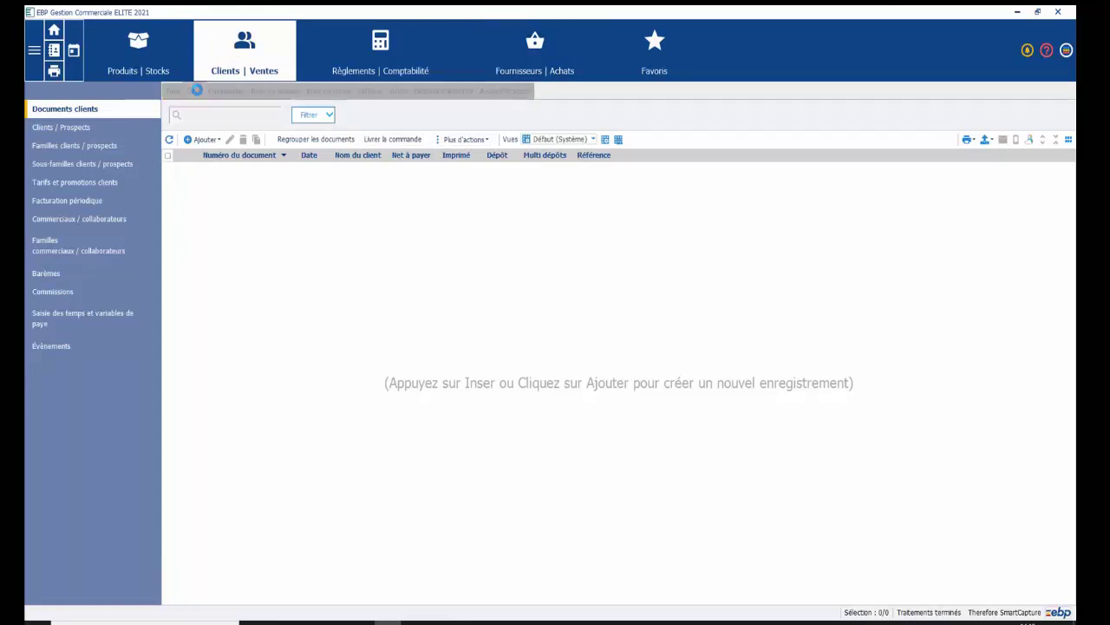
click(207, 141)
click(211, 153)
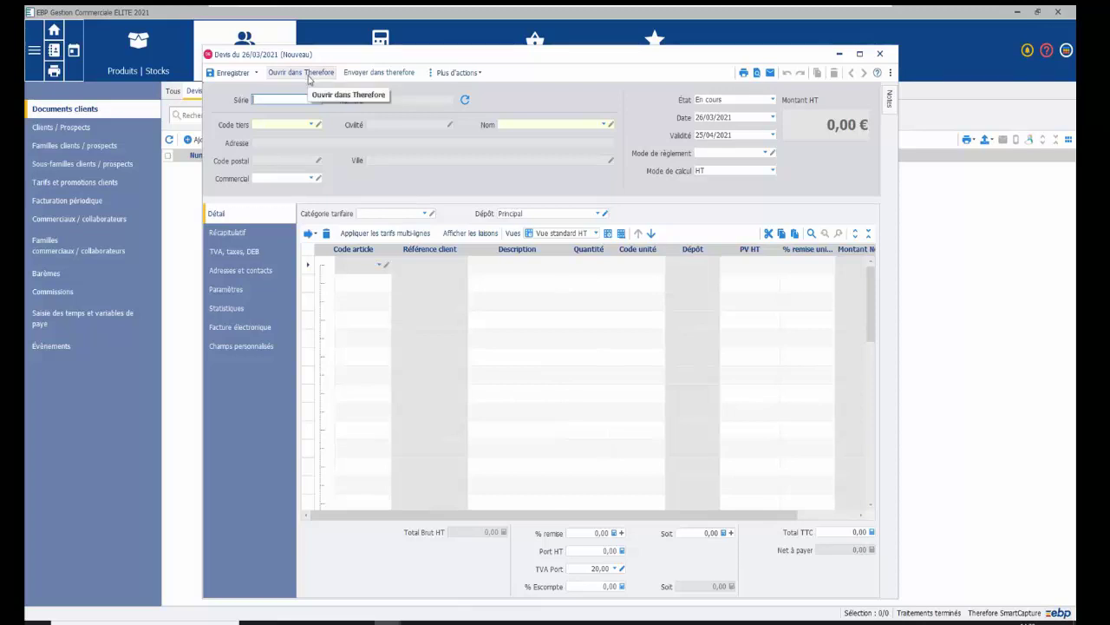
click(881, 55)
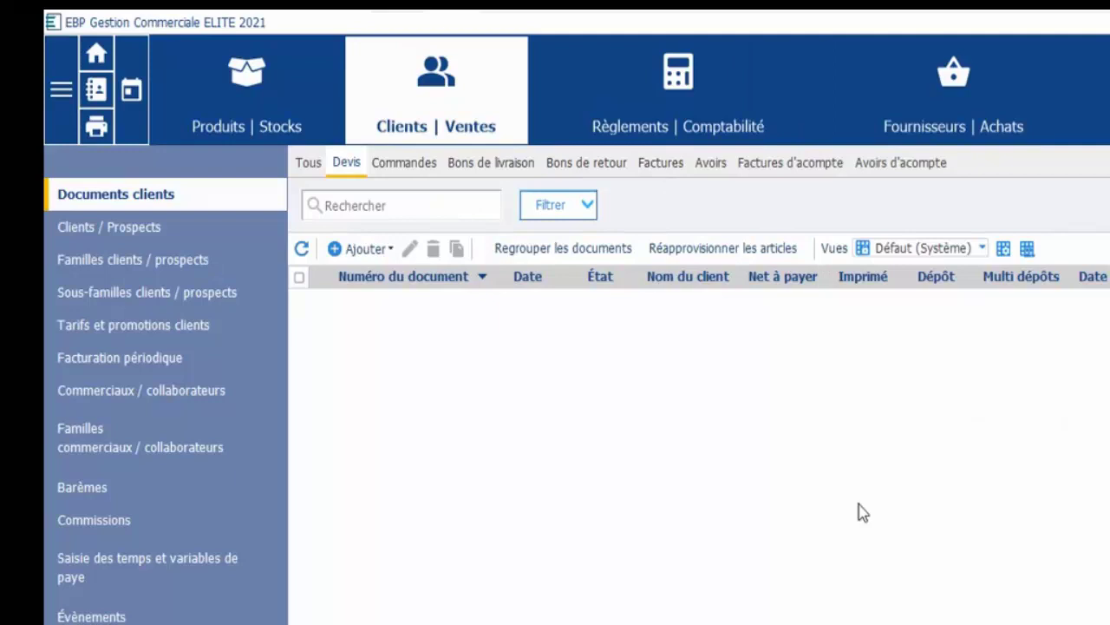
Step: Create a new supplier price request (Demande de prix) in Fournisseurs | Achats with CG Design as the supplier
click(959, 110)
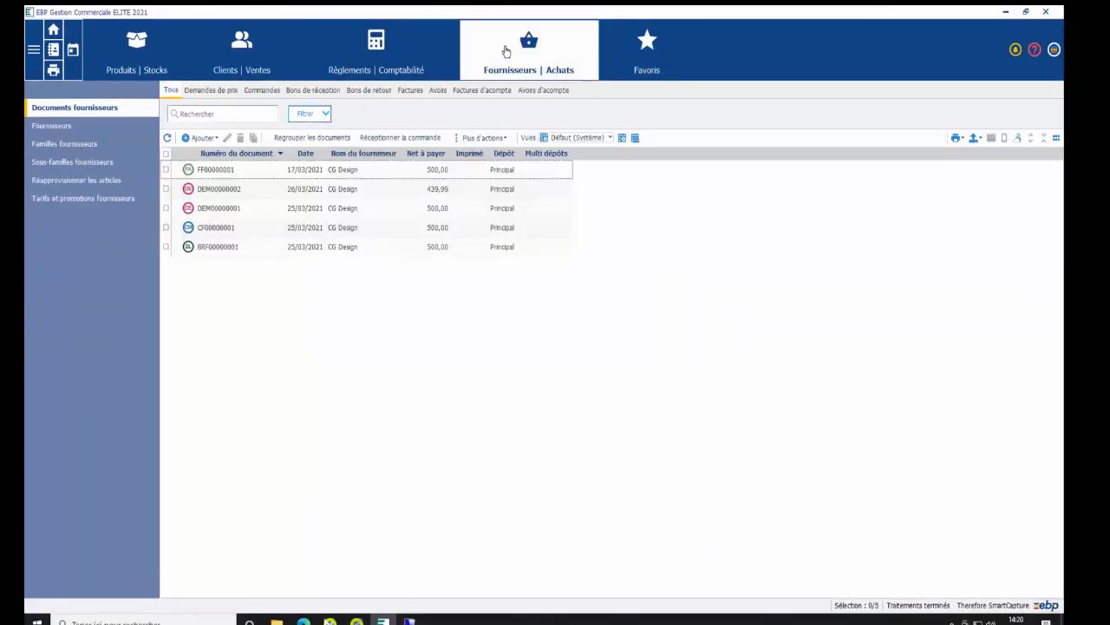
click(203, 137)
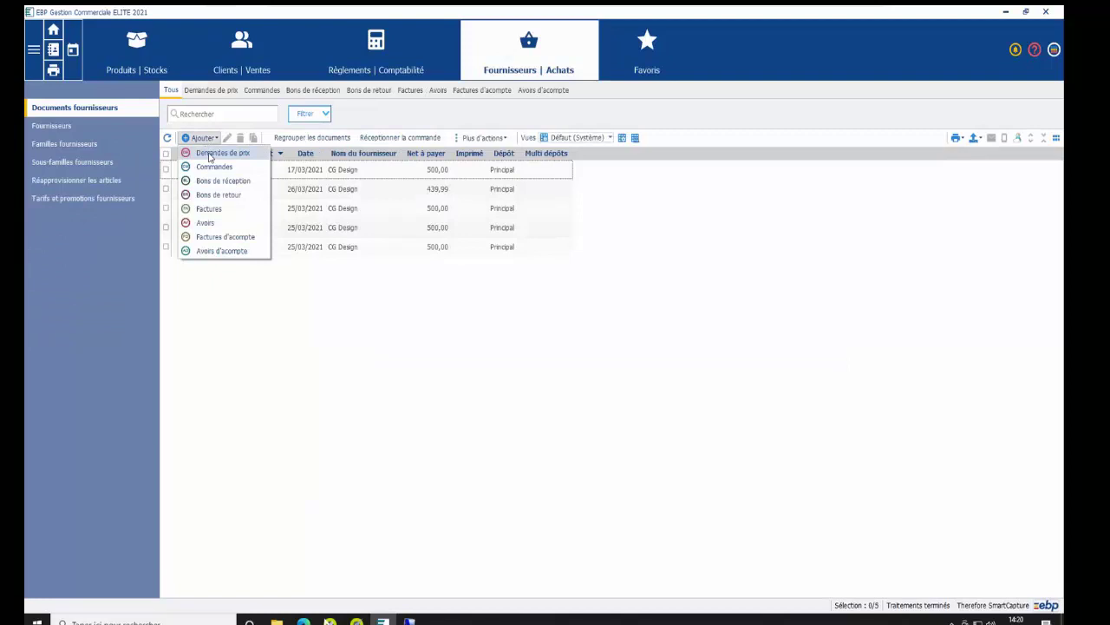
click(209, 154)
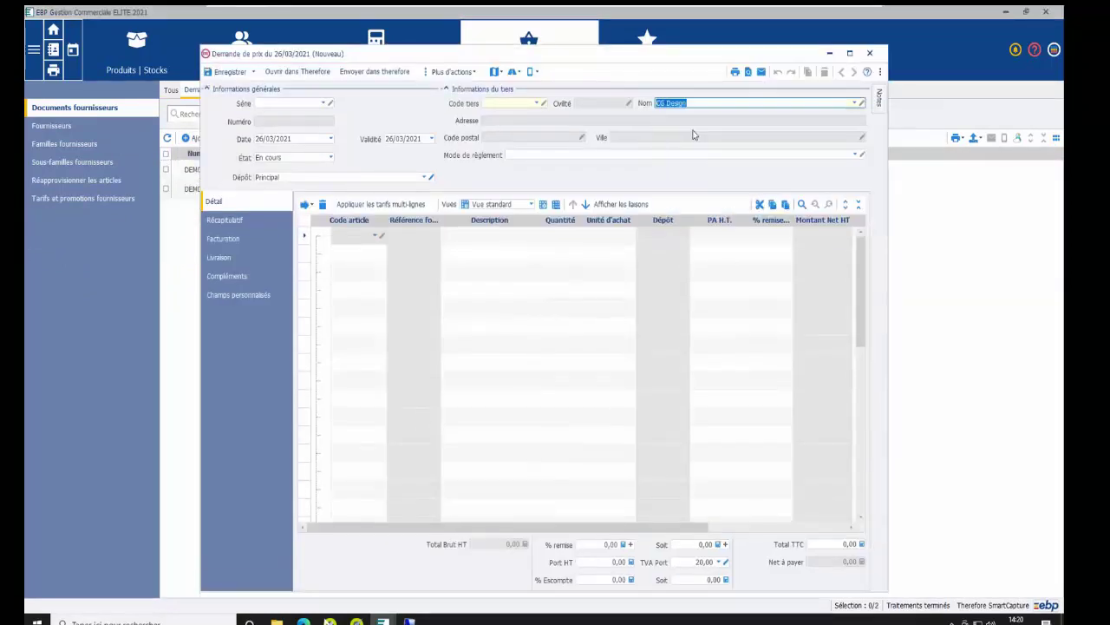
Step: Add the article Tableau Portrait Noir&Blanc (AR00002) with quantity 3 to the price request and save it
click(372, 239)
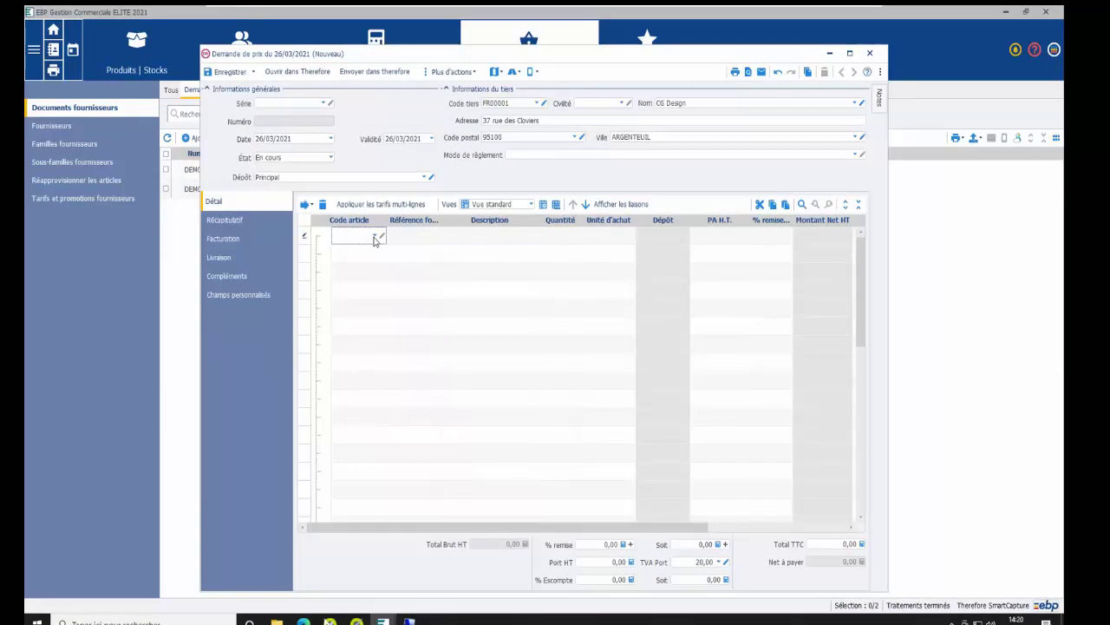
click(375, 236)
click(347, 305)
click(564, 257)
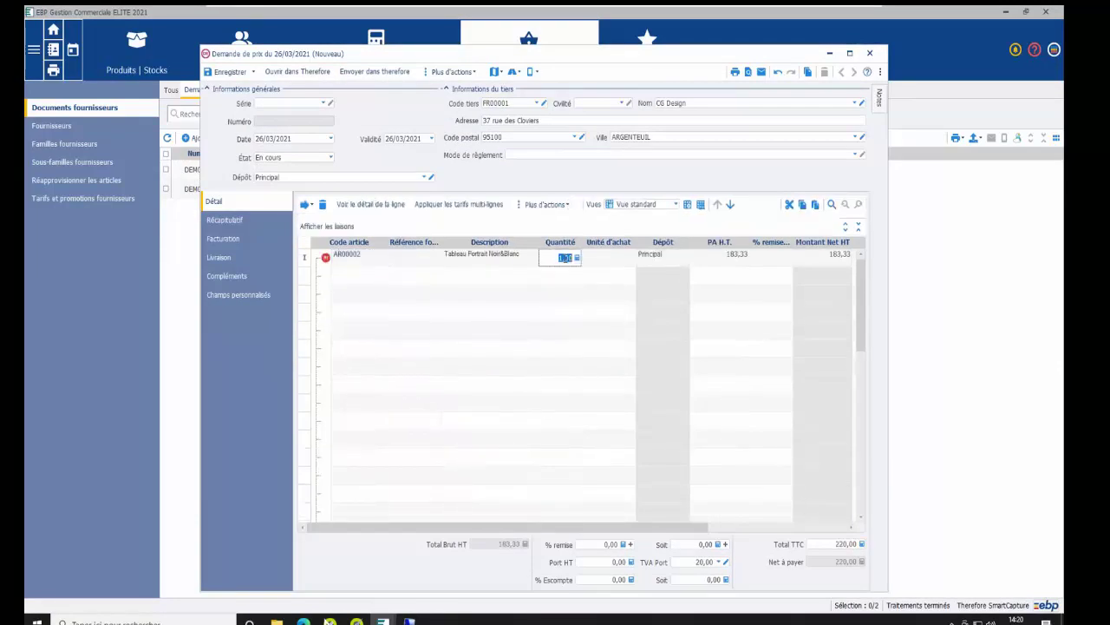
click(561, 255)
click(503, 278)
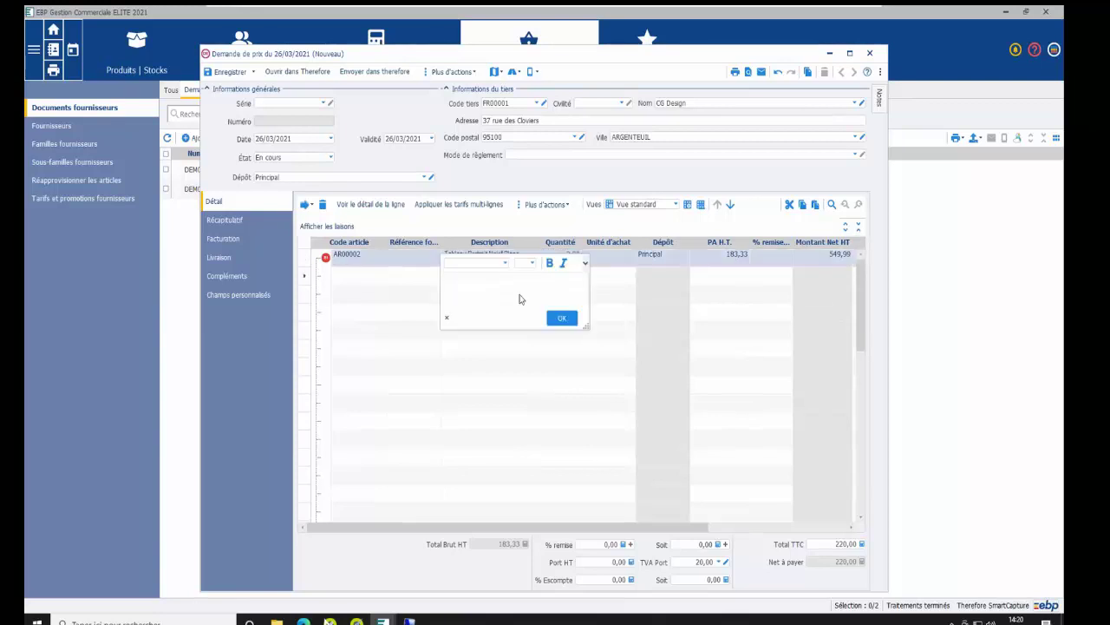
click(561, 317)
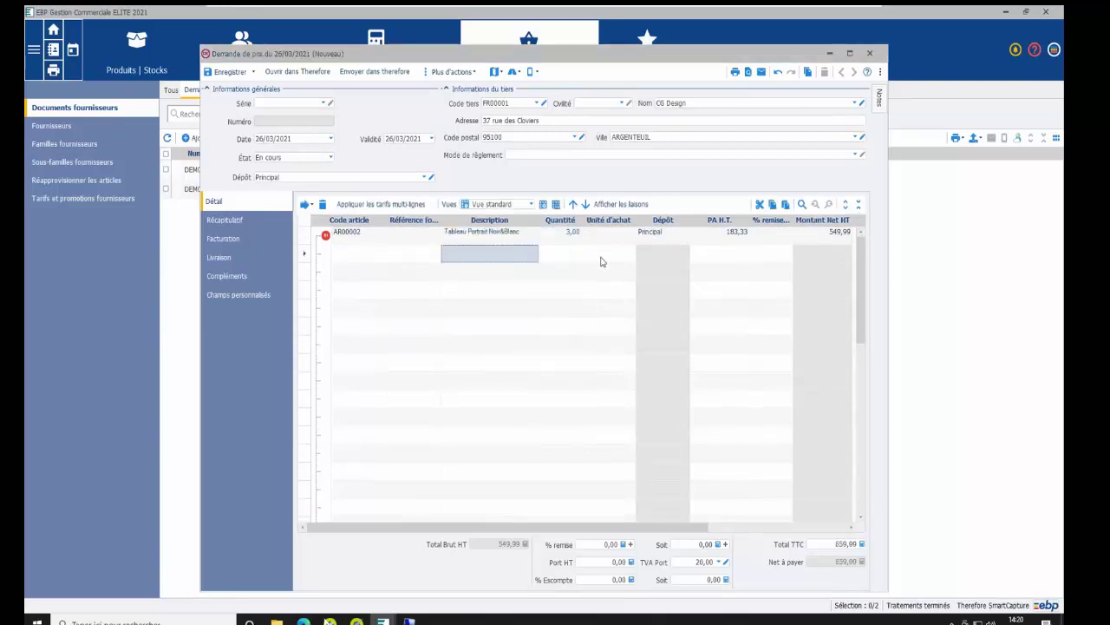
click(224, 71)
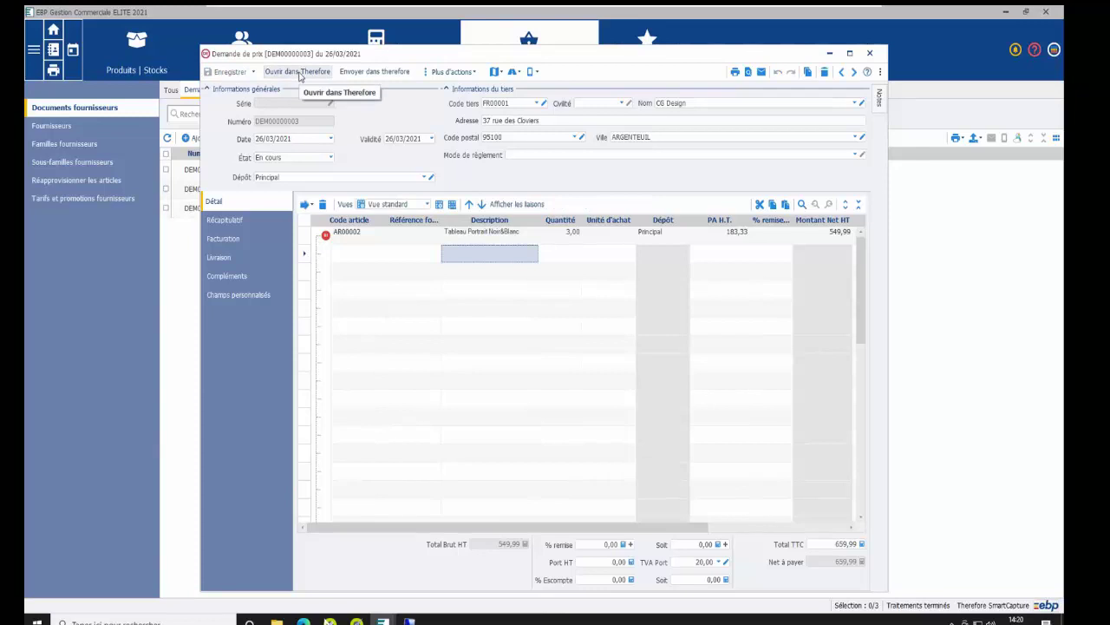
Step: Open the saved price request in Therefore, review its PDF and index data, and close the viewer
click(299, 72)
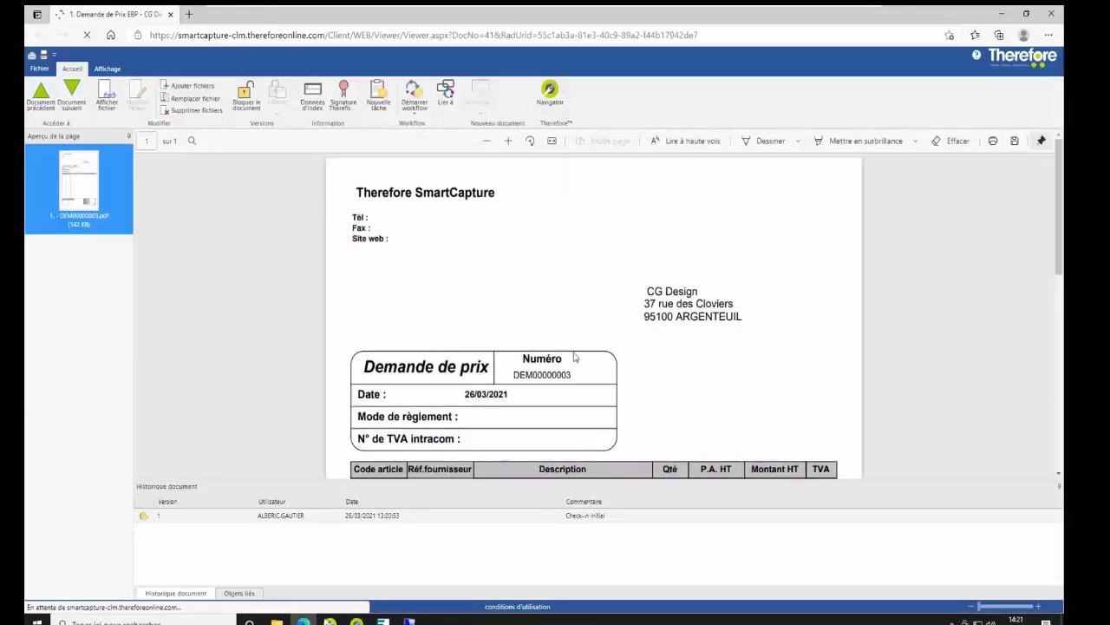
scroll(576, 356, down, 1)
drag(573, 270, 518, 270)
click(497, 300)
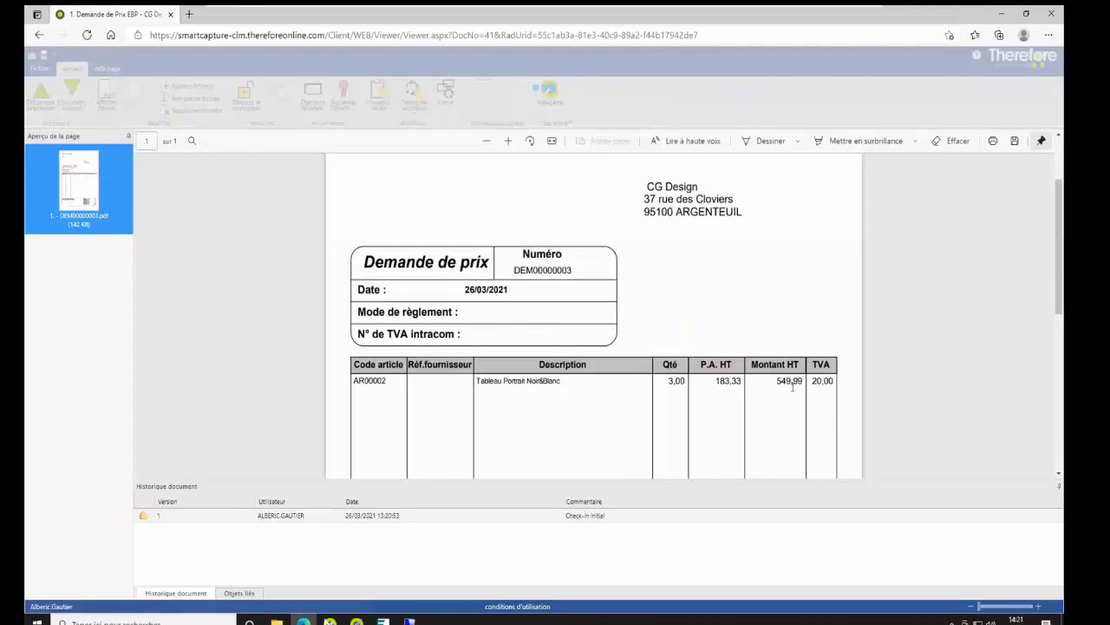
scroll(804, 392, down, 3)
scroll(803, 391, down, 1)
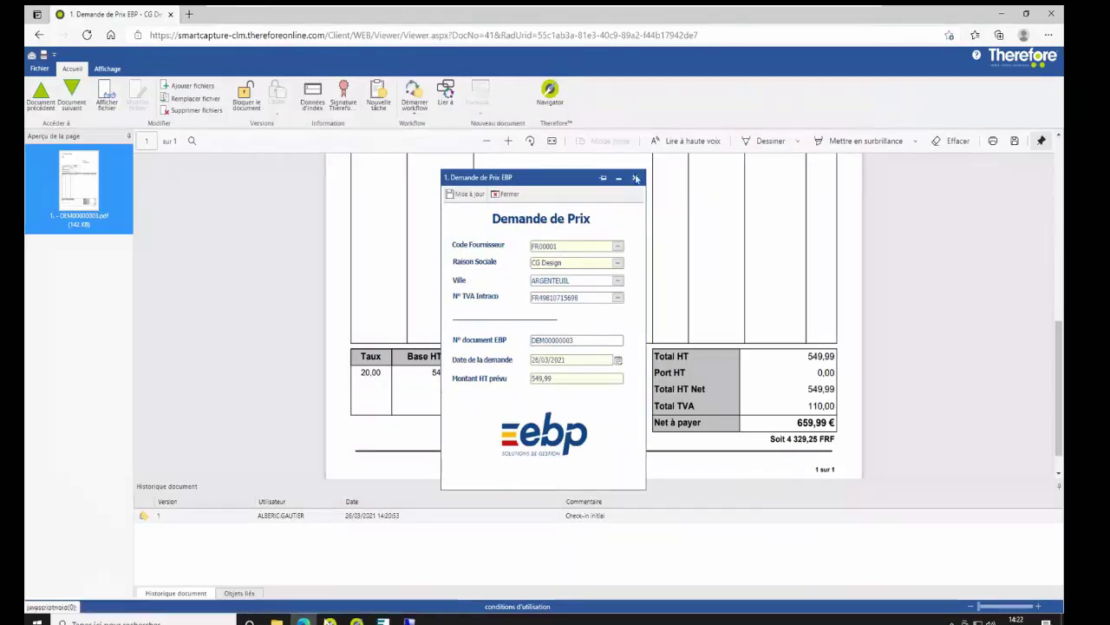
click(635, 178)
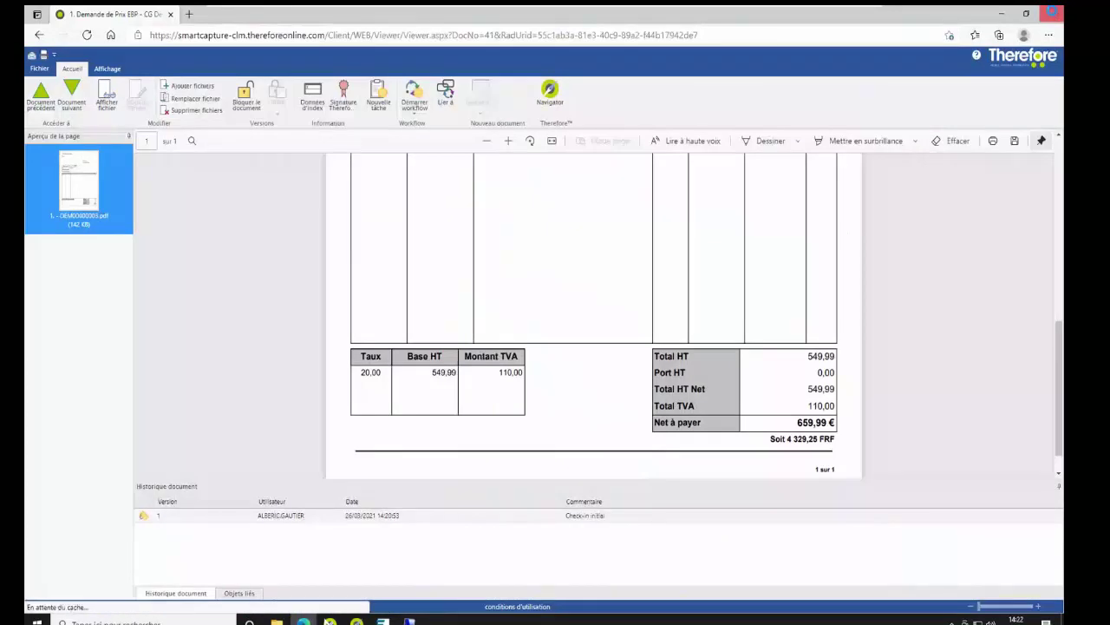
click(1052, 12)
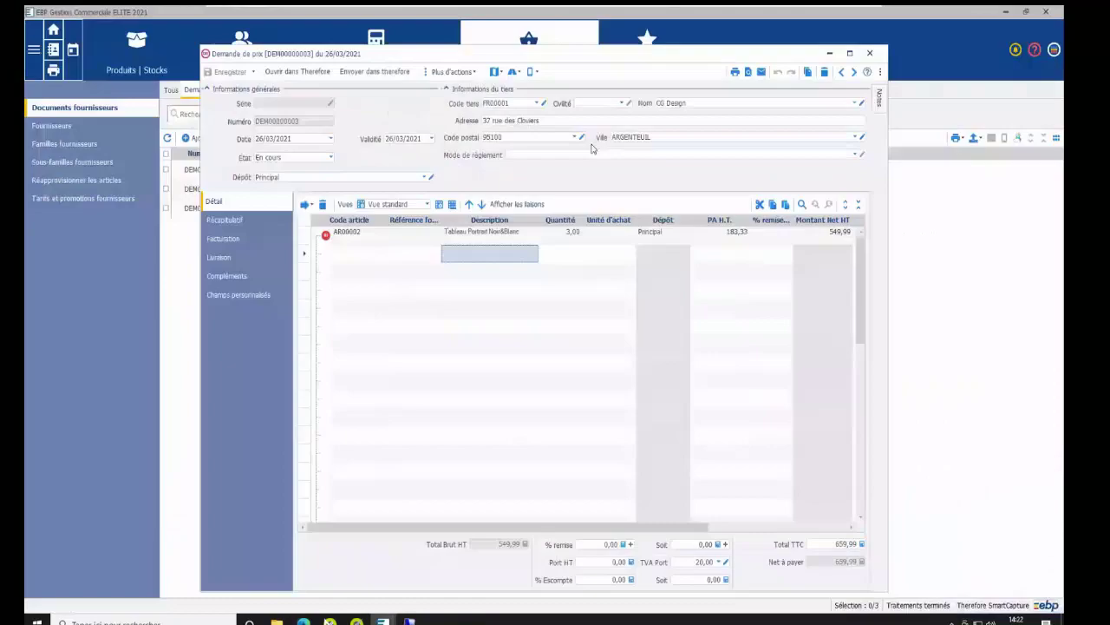
Step: Transform the price request into a Commande dated 26/03/2021, with the generated document opened after transformation, and close the request
click(449, 72)
click(479, 144)
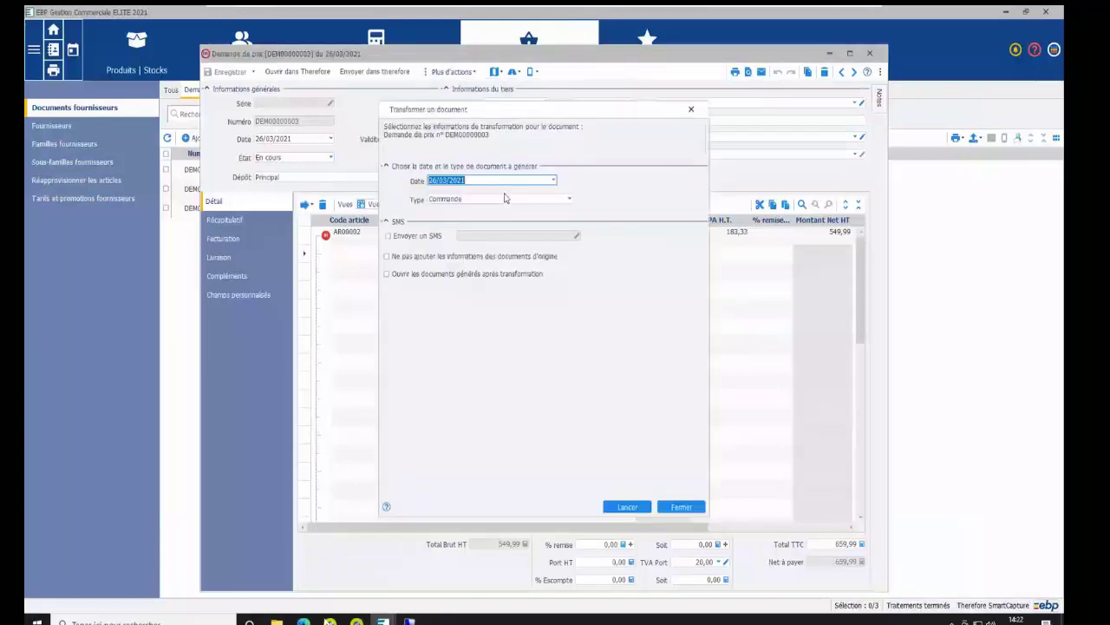
click(628, 506)
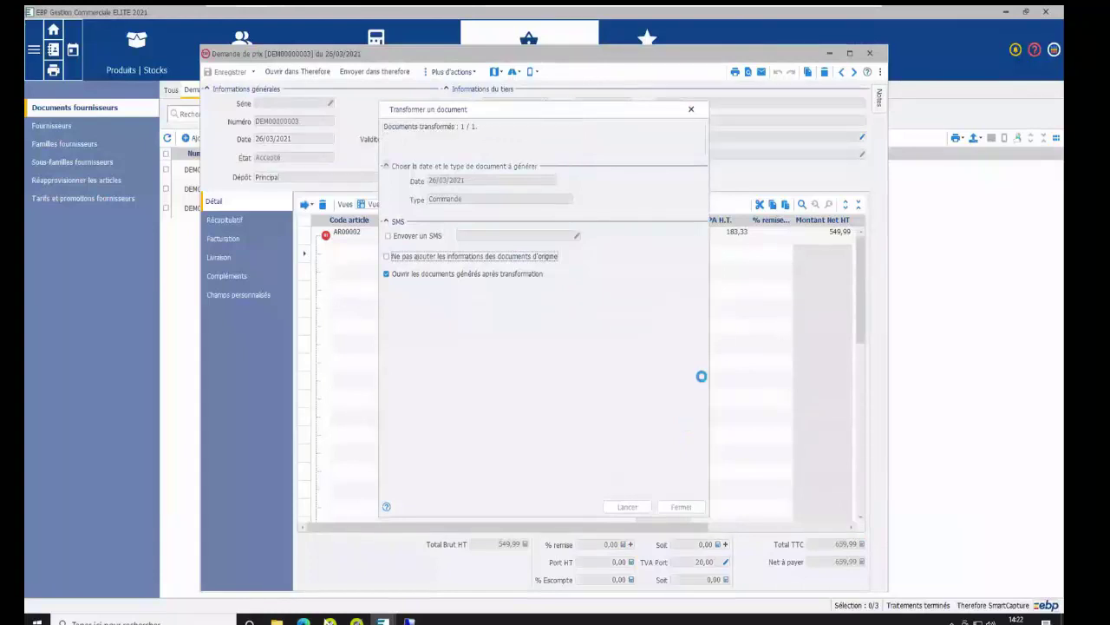
click(681, 506)
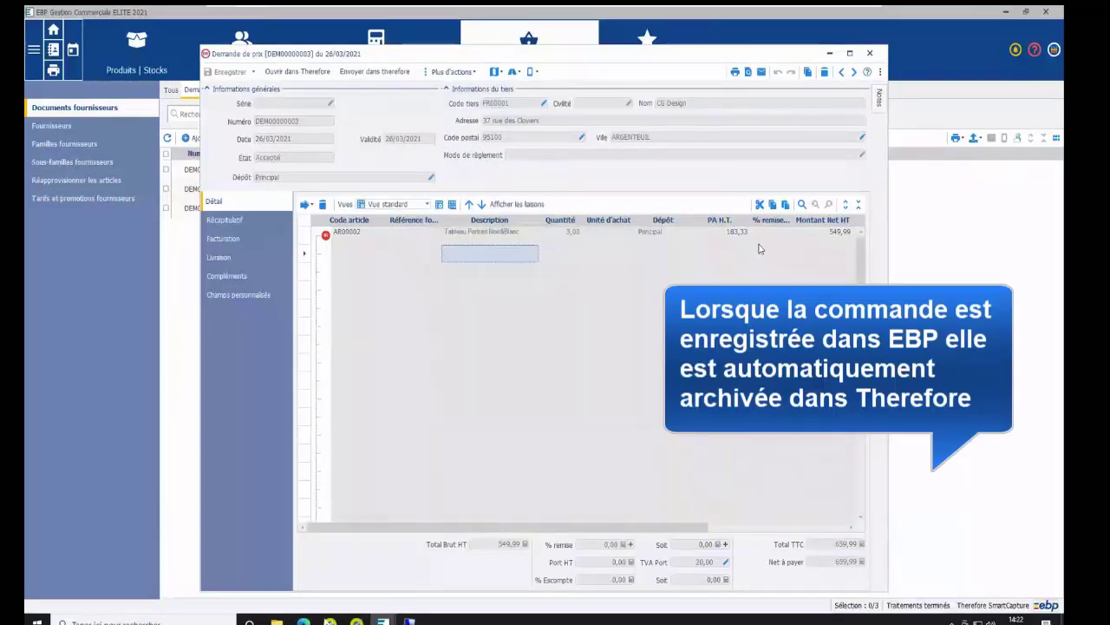
click(870, 53)
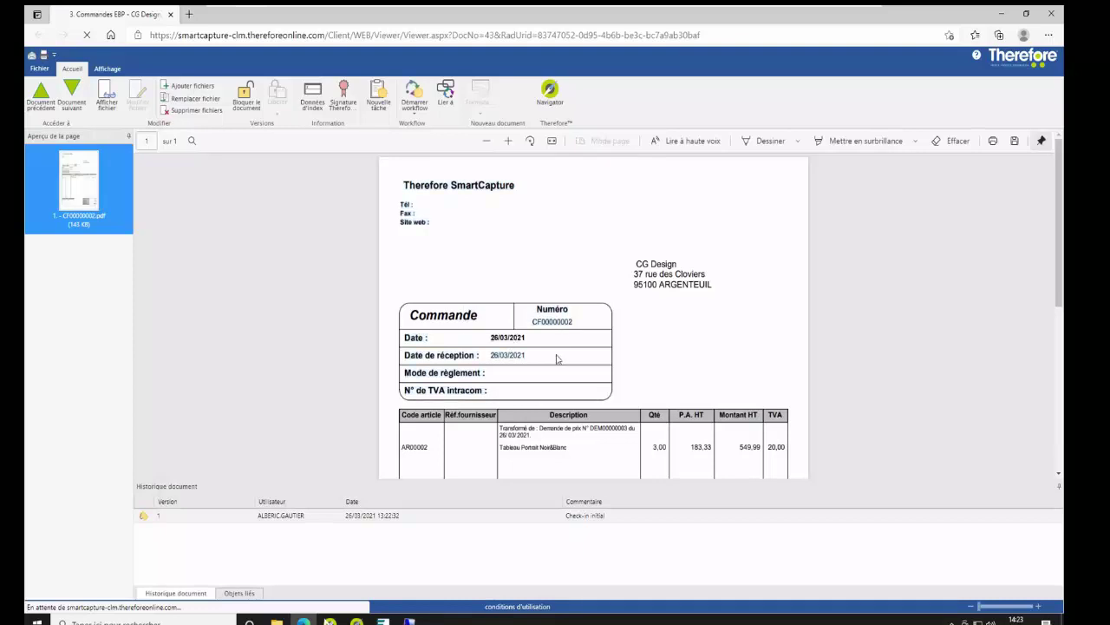
Step: View the linked objects of the archived order in Therefore, and close the viewer and the order
click(238, 595)
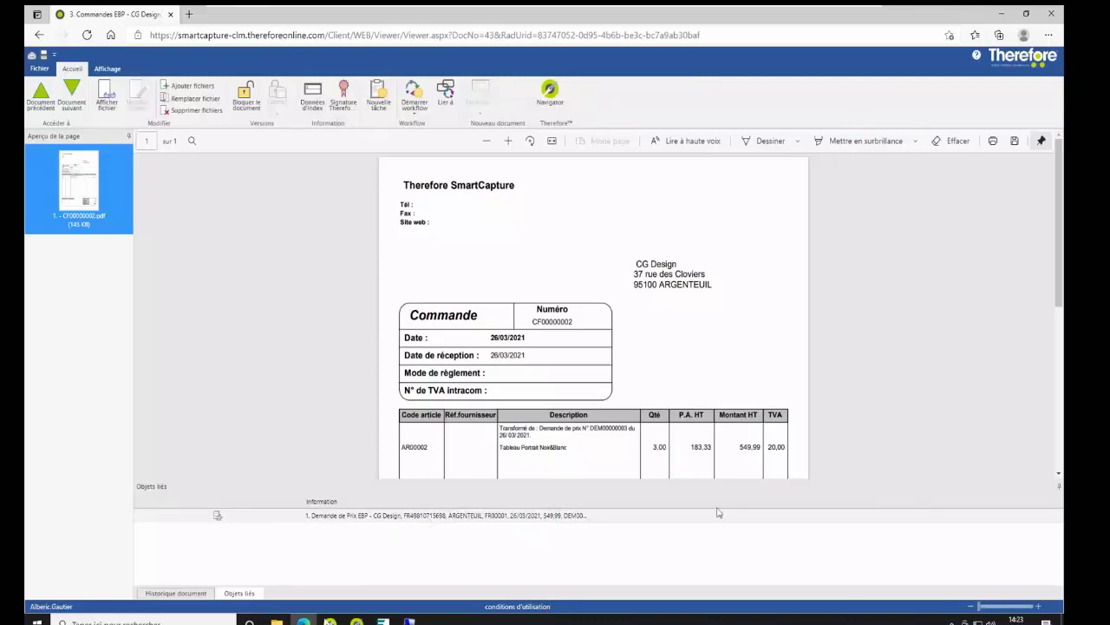
click(1044, 16)
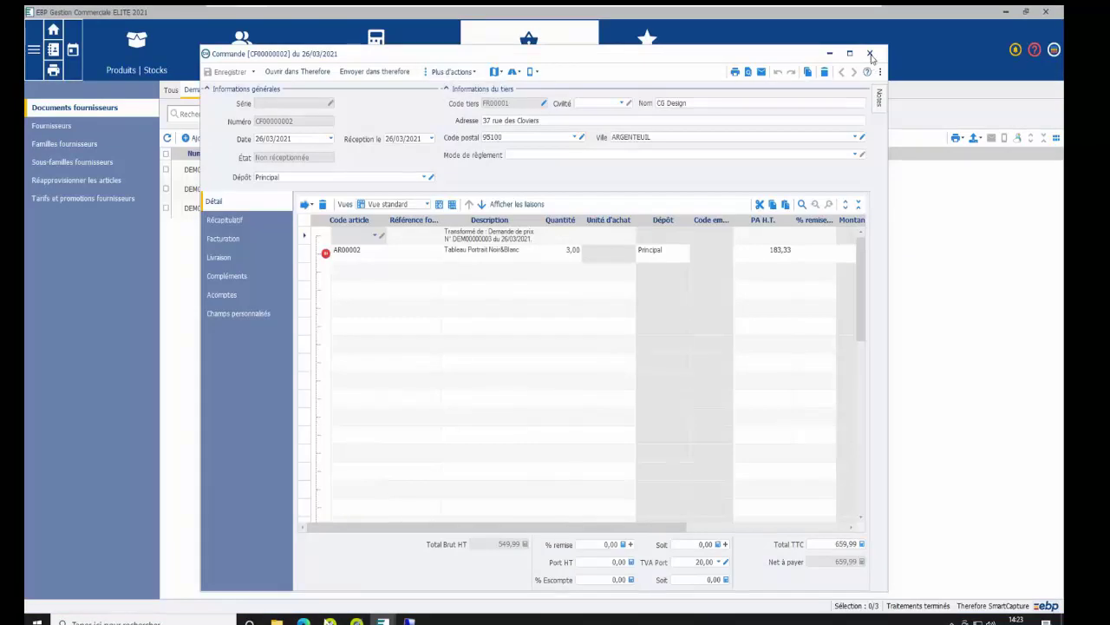
click(870, 55)
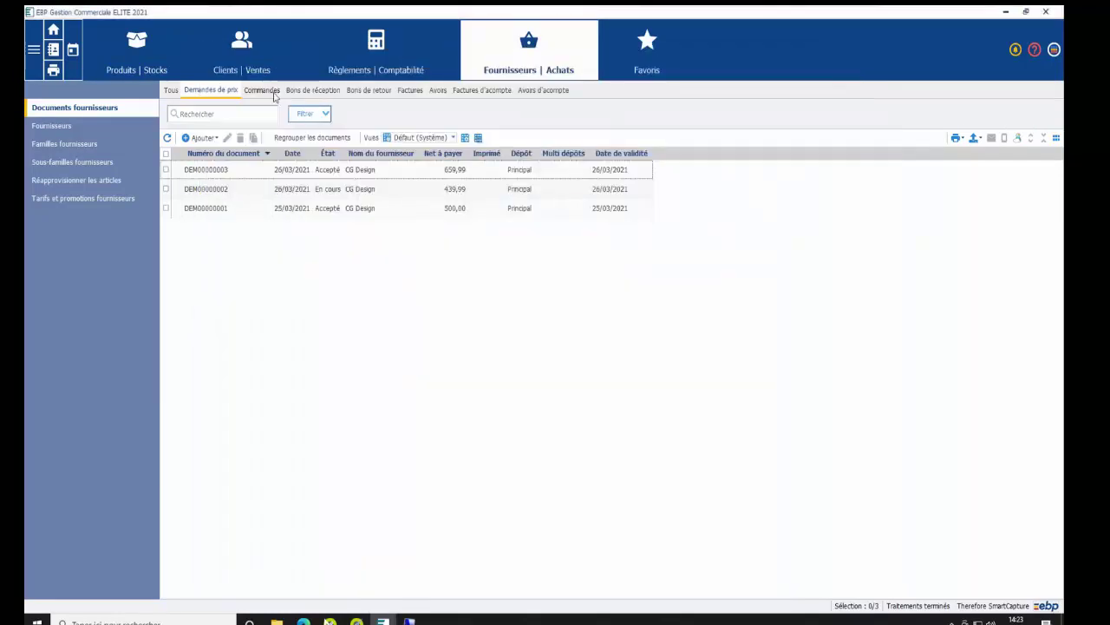
Step: Transform the newest supplier order in the Commandes list into a Bon de réception dated 26/03/2021
click(274, 93)
right_click(271, 170)
click(417, 288)
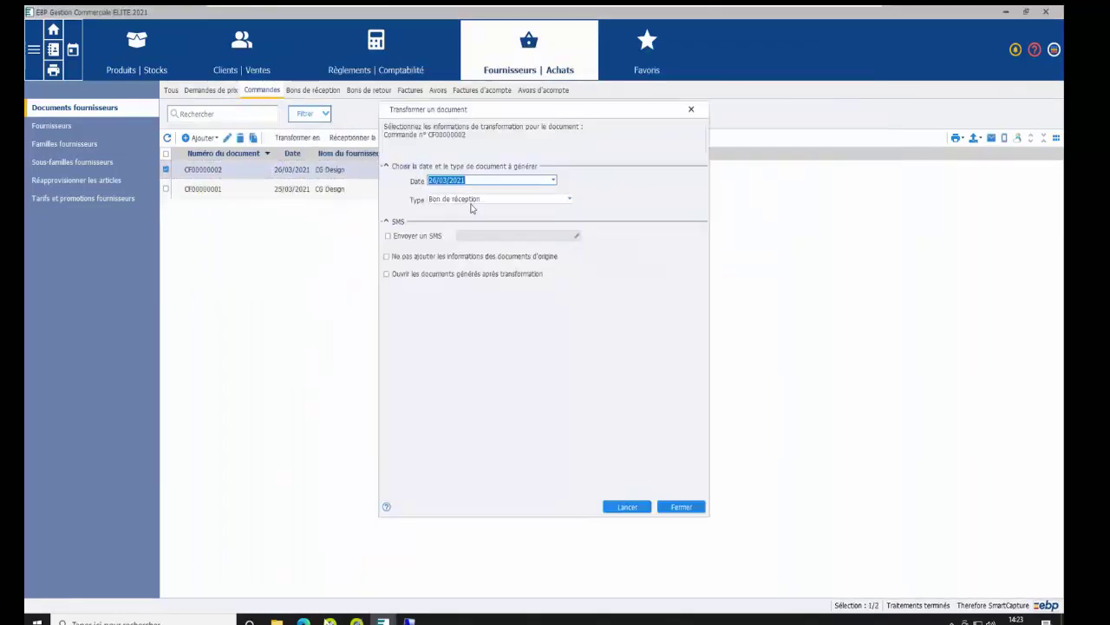
click(627, 507)
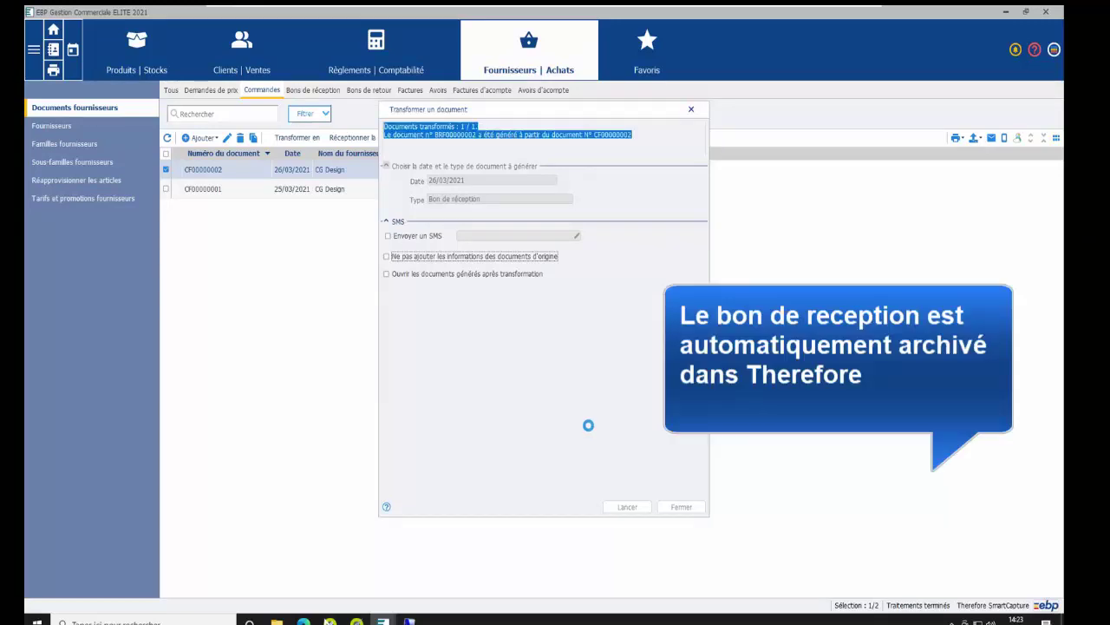
click(677, 507)
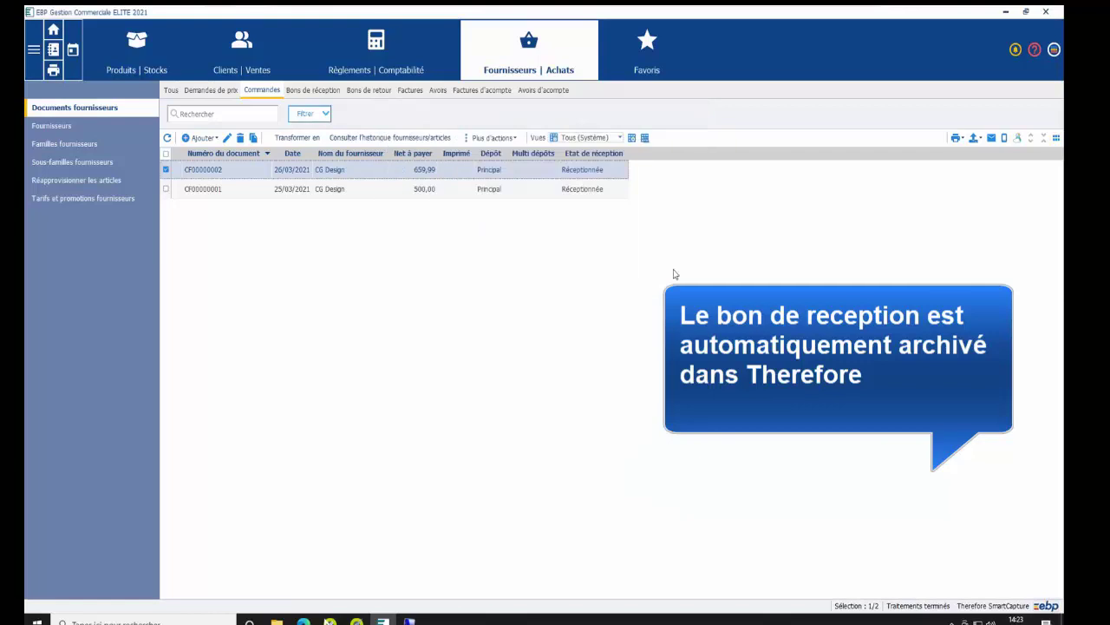
Step: Open the newest goods receipt in Therefore, review its PDF and index data, and close the viewer
click(313, 90)
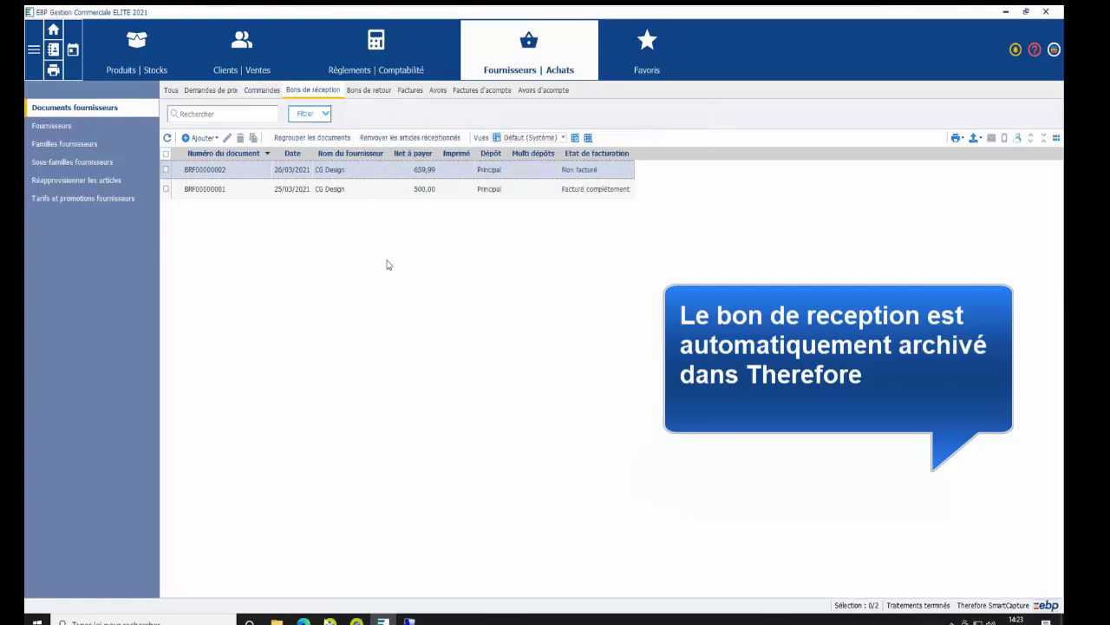
right_click(295, 175)
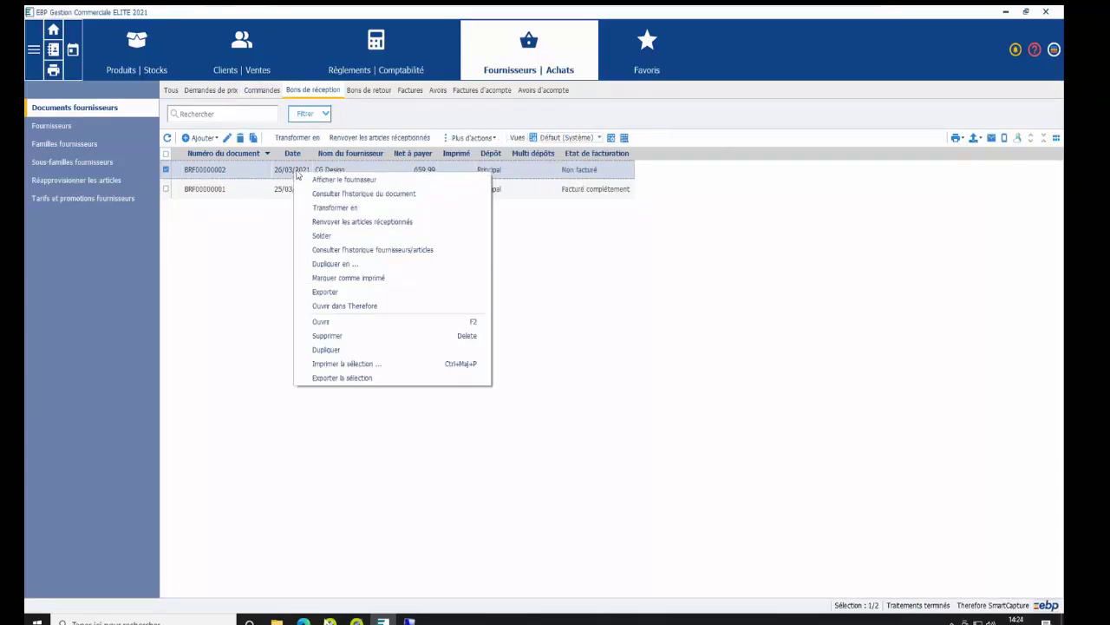
click(363, 308)
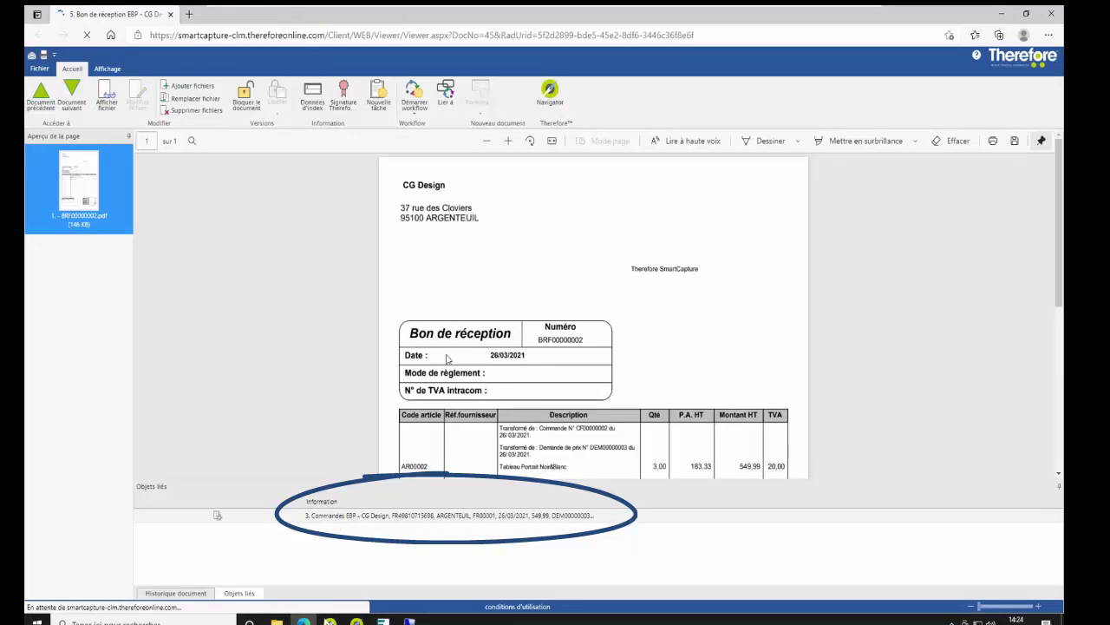
scroll(535, 375, down, 1)
scroll(535, 375, down, 1)
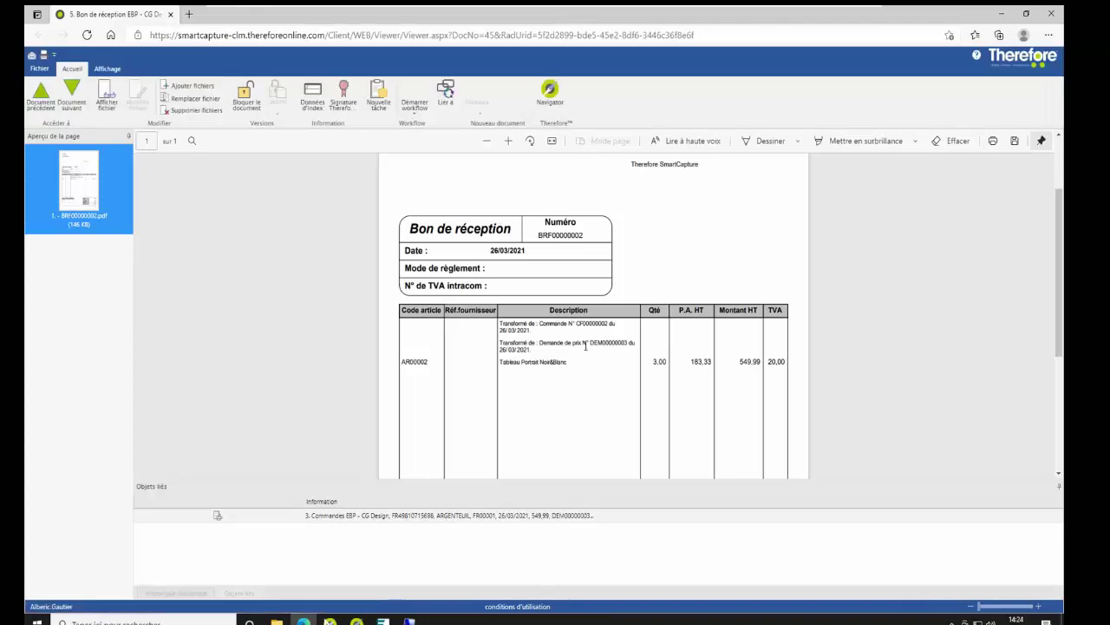
click(313, 104)
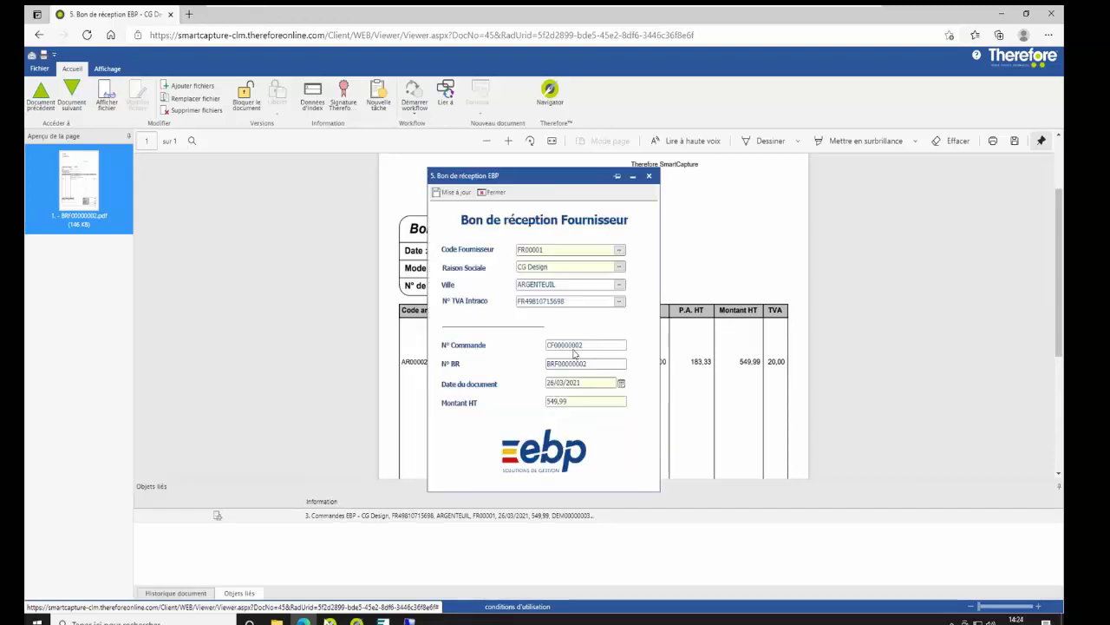
click(649, 175)
click(1051, 17)
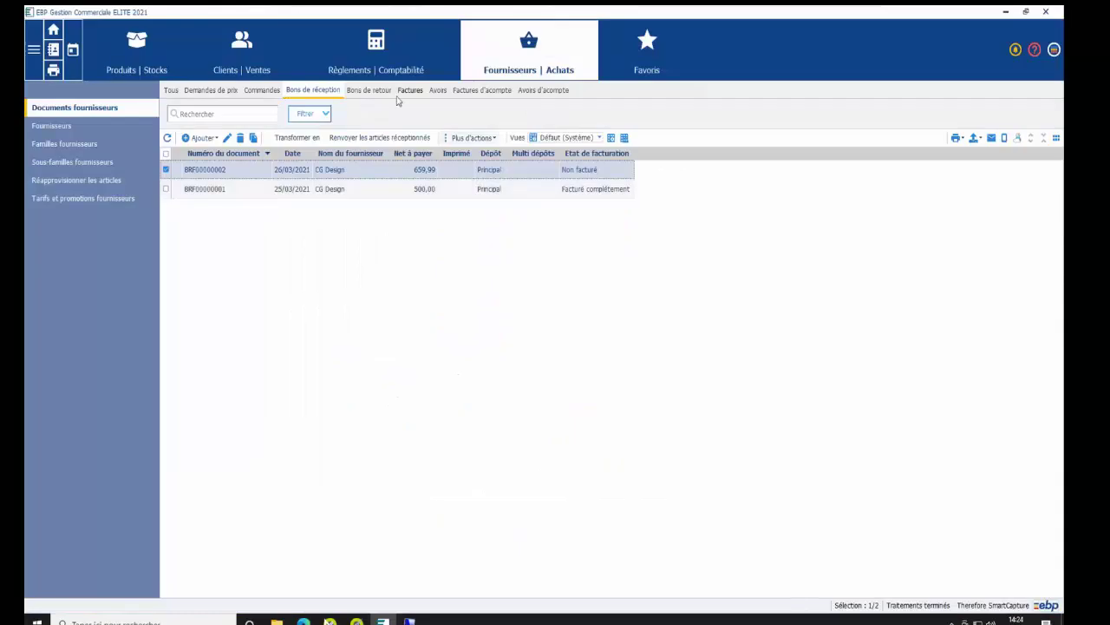
Step: Transform the newest goods receipt into a Facture dated 26/03/2021 and show the supplier invoice list
right_click(318, 168)
click(384, 209)
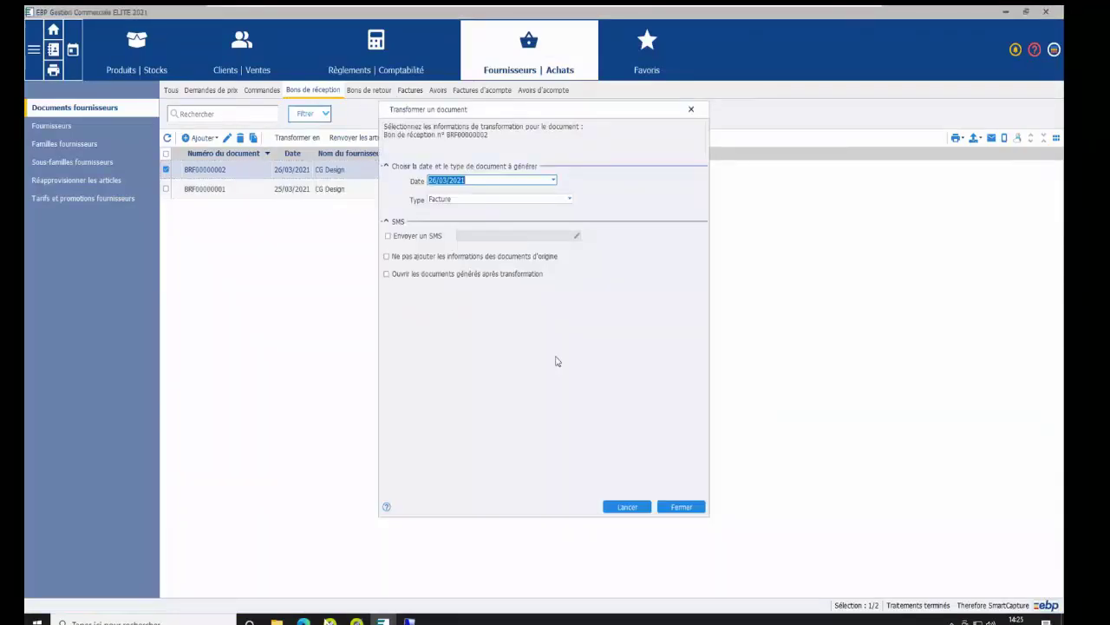
key(Return)
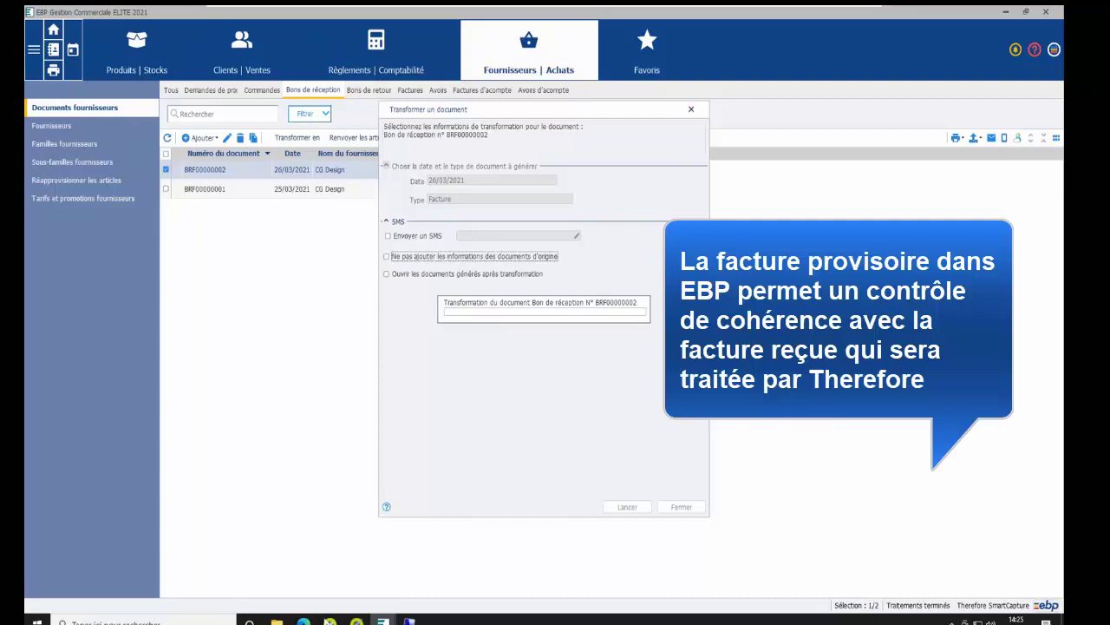
click(681, 506)
click(409, 90)
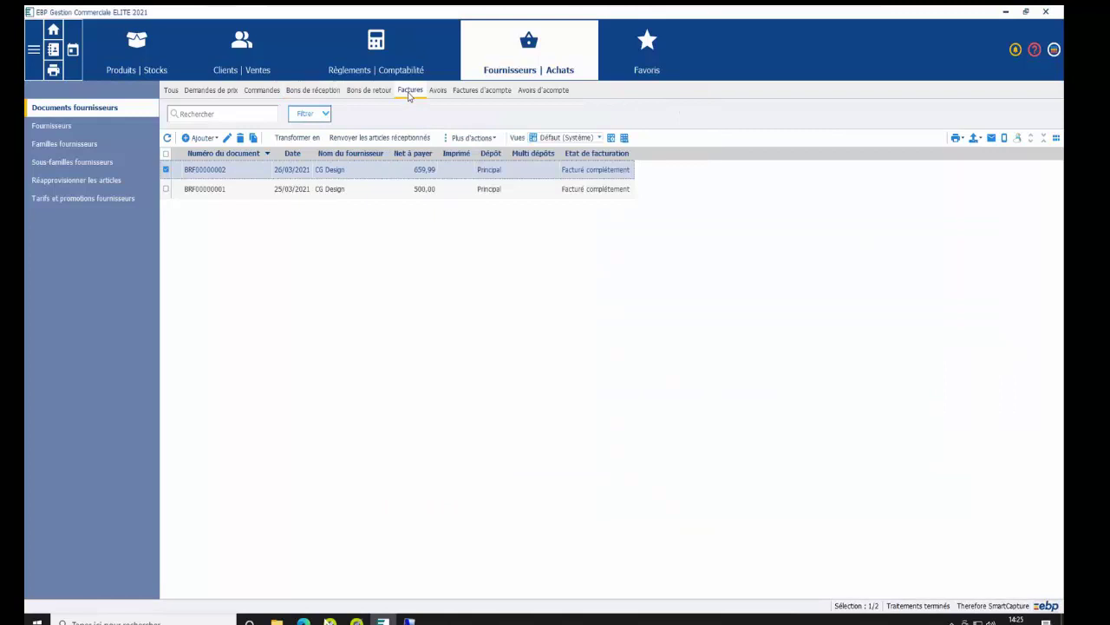
Step: Show the Therefore actions offered for the newest supplier invoice dated 26/03/2021, and dismiss them
click(288, 170)
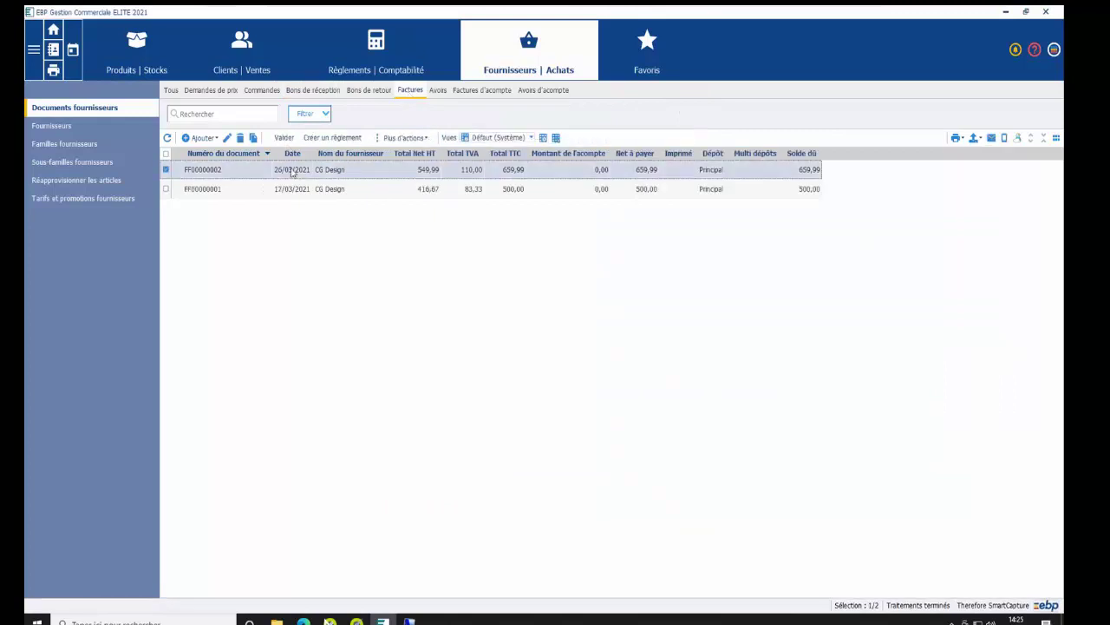
right_click(288, 170)
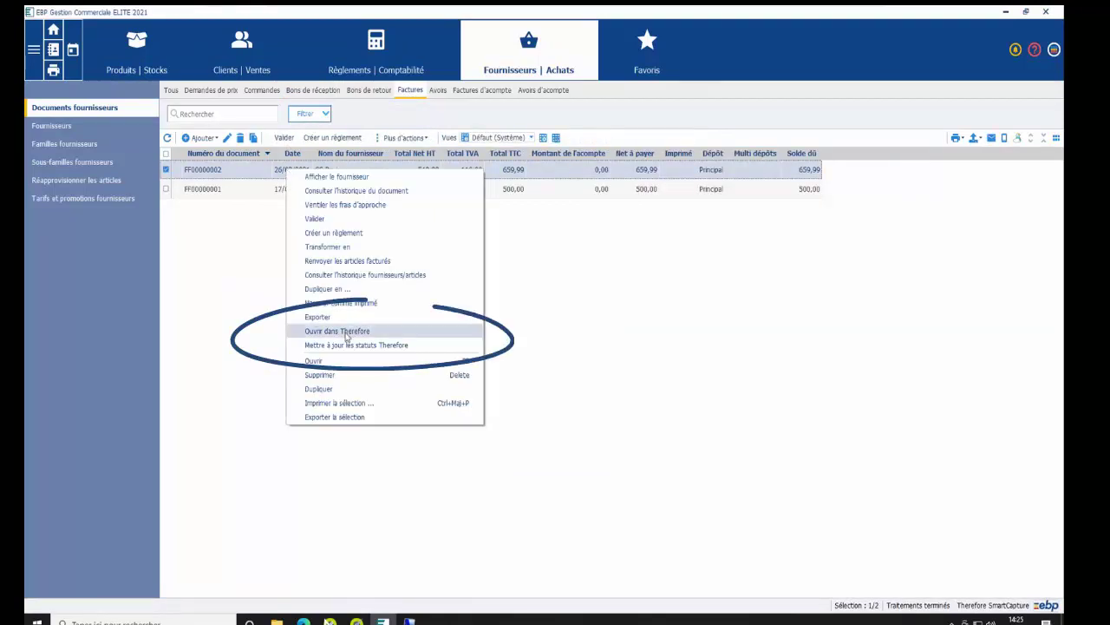
click(579, 330)
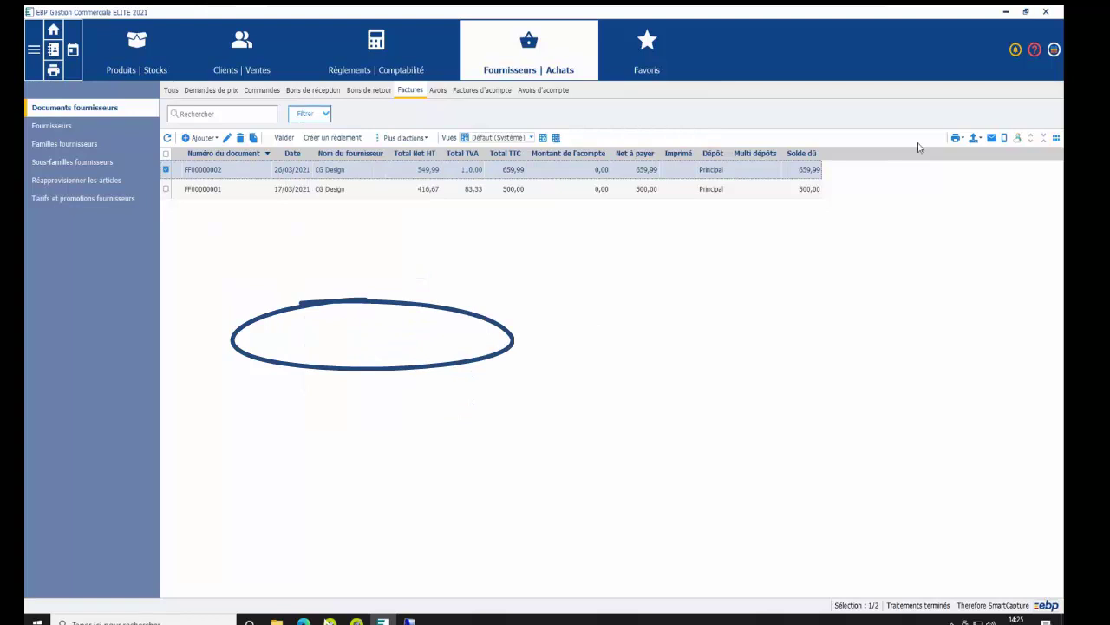
Step: Switch to the remote desktop session, review the supplier invoice in FACTURE CG - ebp.pdf, and close it
click(1005, 12)
click(411, 621)
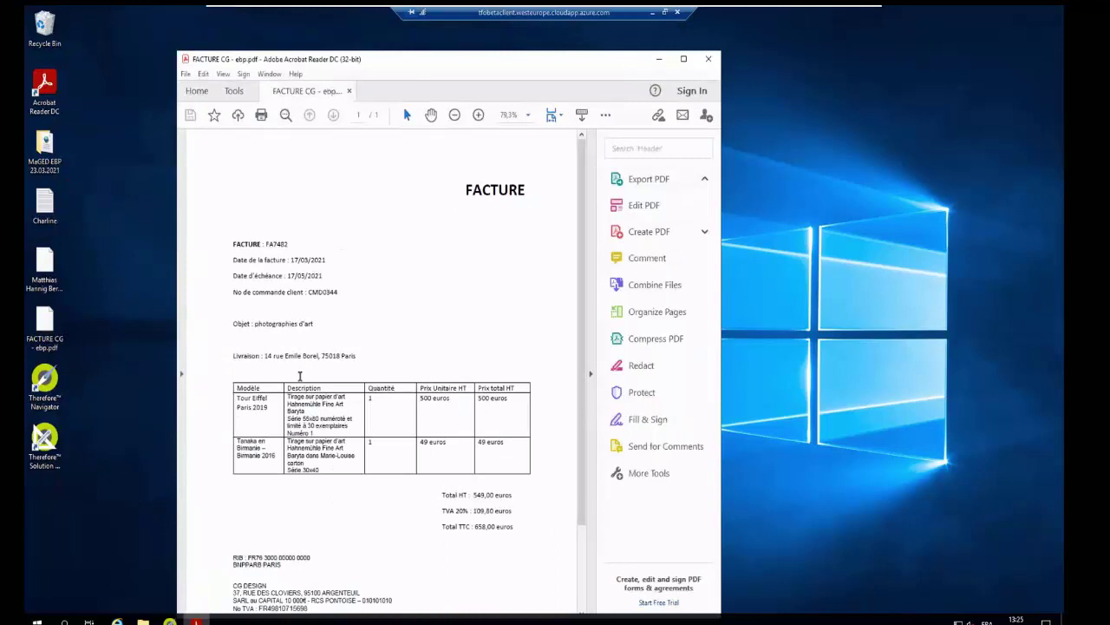
scroll(387, 454, down, 1)
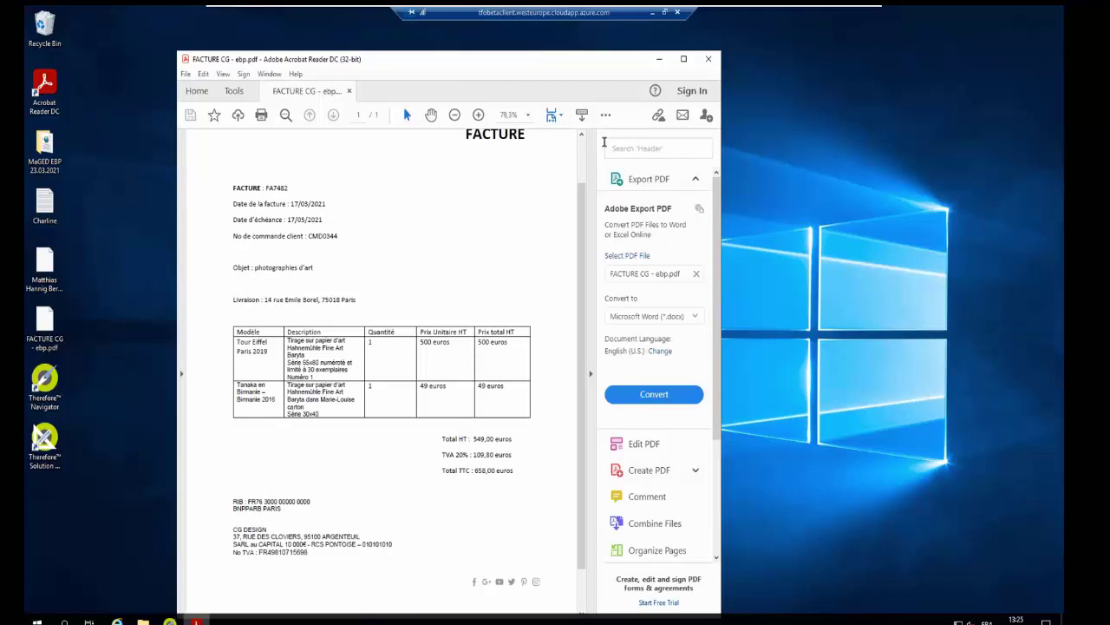
click(708, 58)
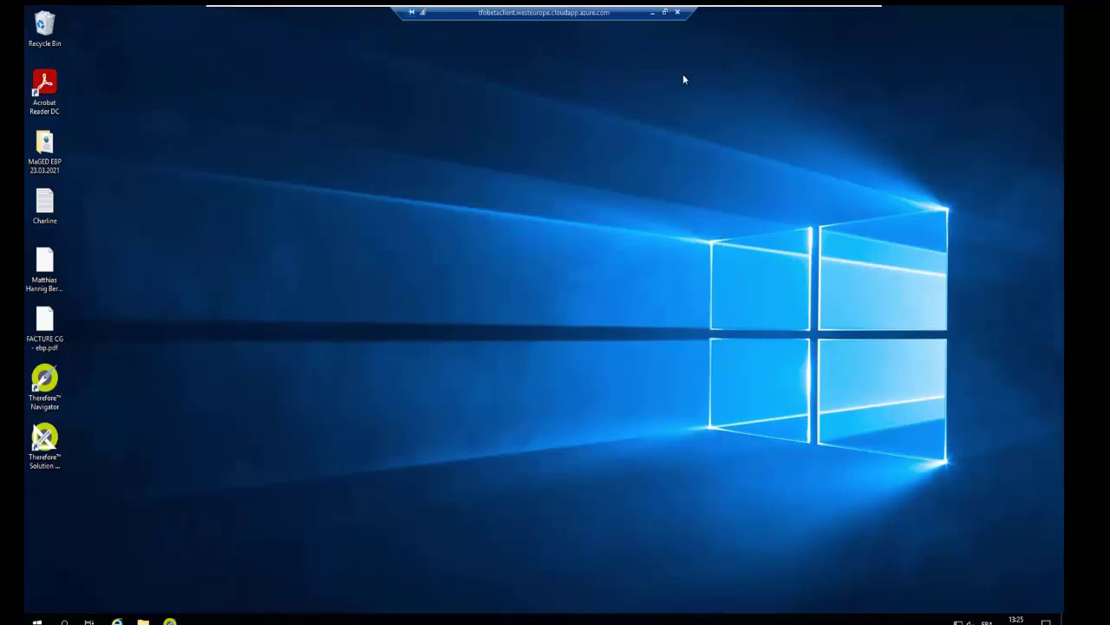
Step: Open Therefore Navigator and store FACTURE CG - ebp.pdf in the Téléchargement Smart Capture category with the EBP option enabled
double_click(44, 390)
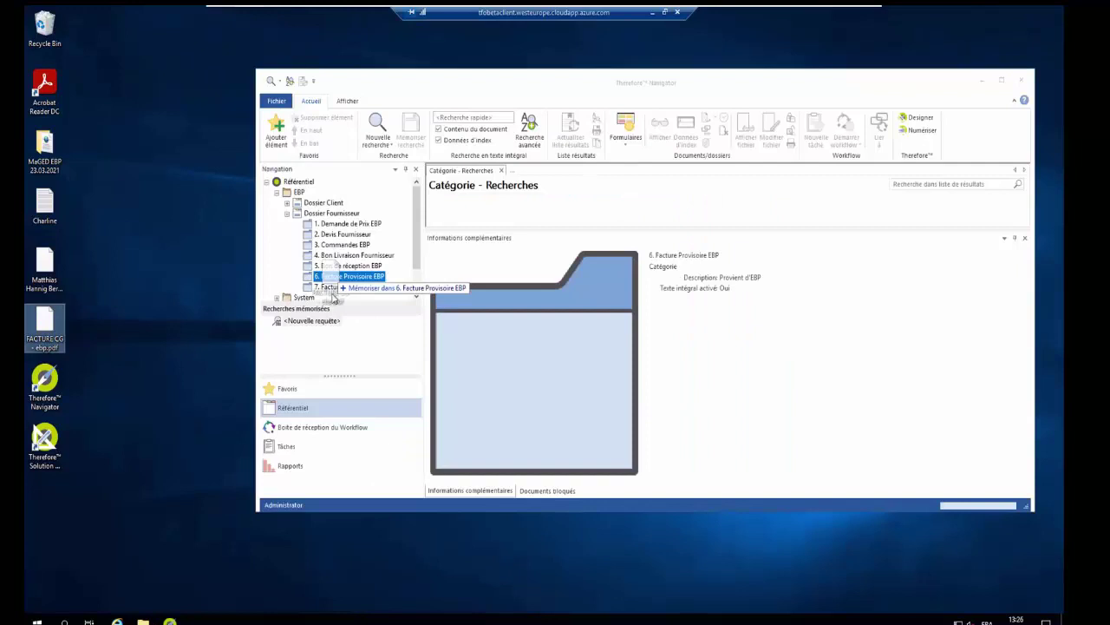
drag(321, 282, 333, 287)
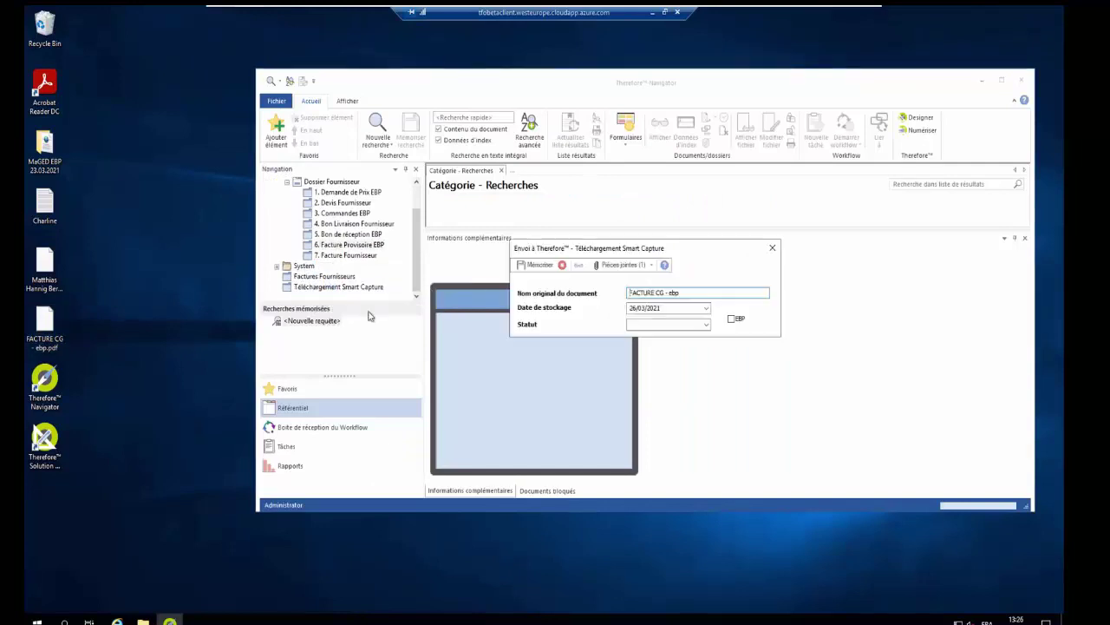
click(731, 319)
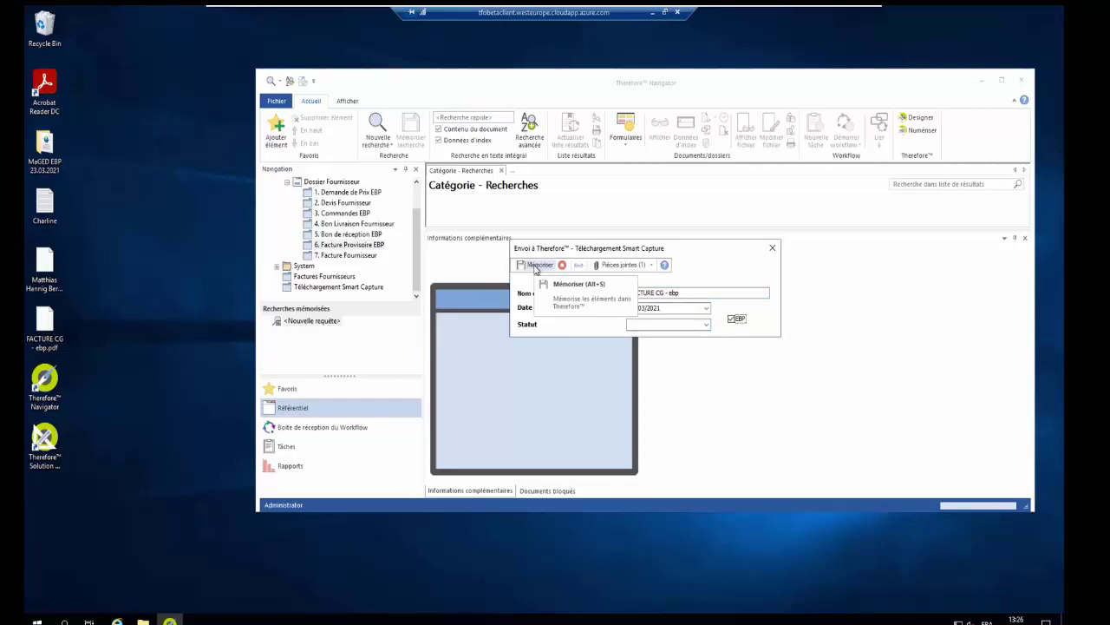
click(535, 265)
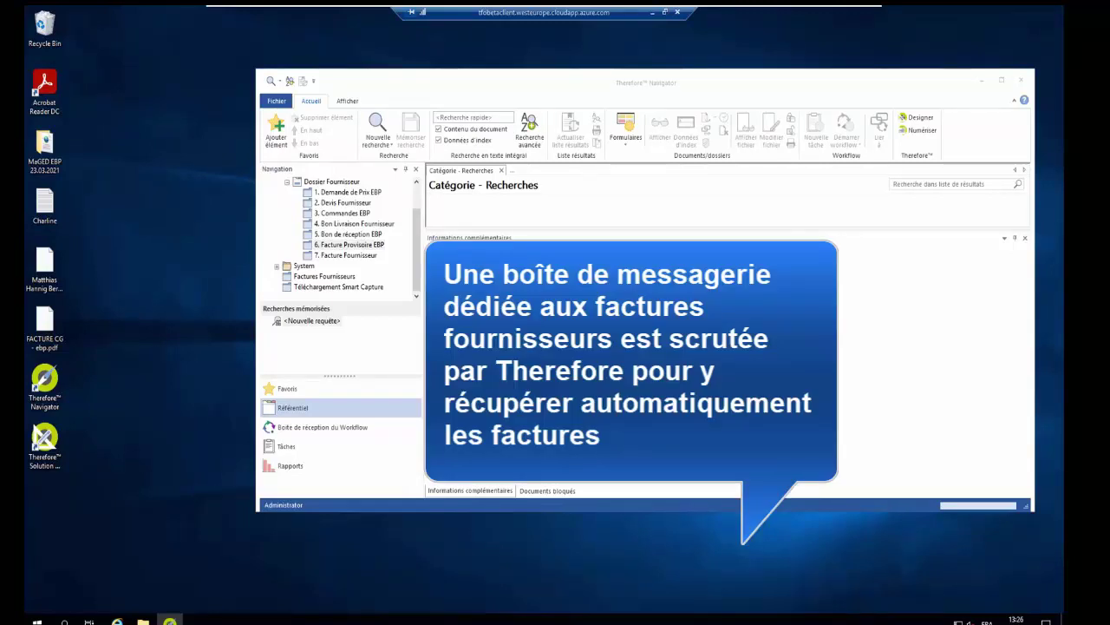
Step: Maximize Navigator, list all instances of the favourite workflow 1. Reconnaissance facture, and select the FACTURE CG - ebp instance
click(1002, 80)
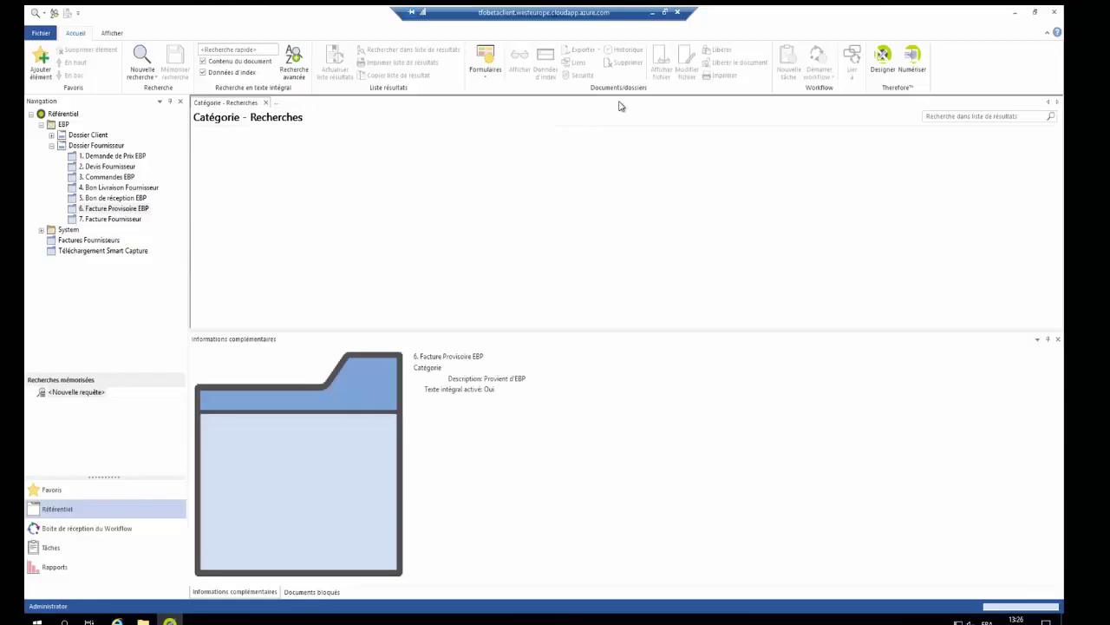
click(99, 489)
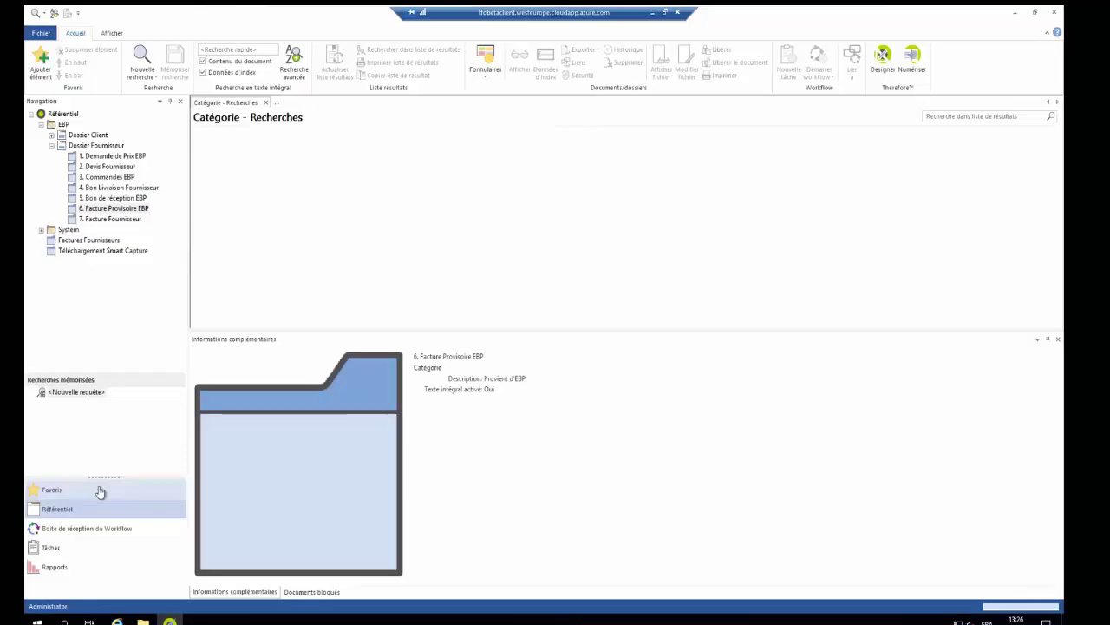
click(95, 127)
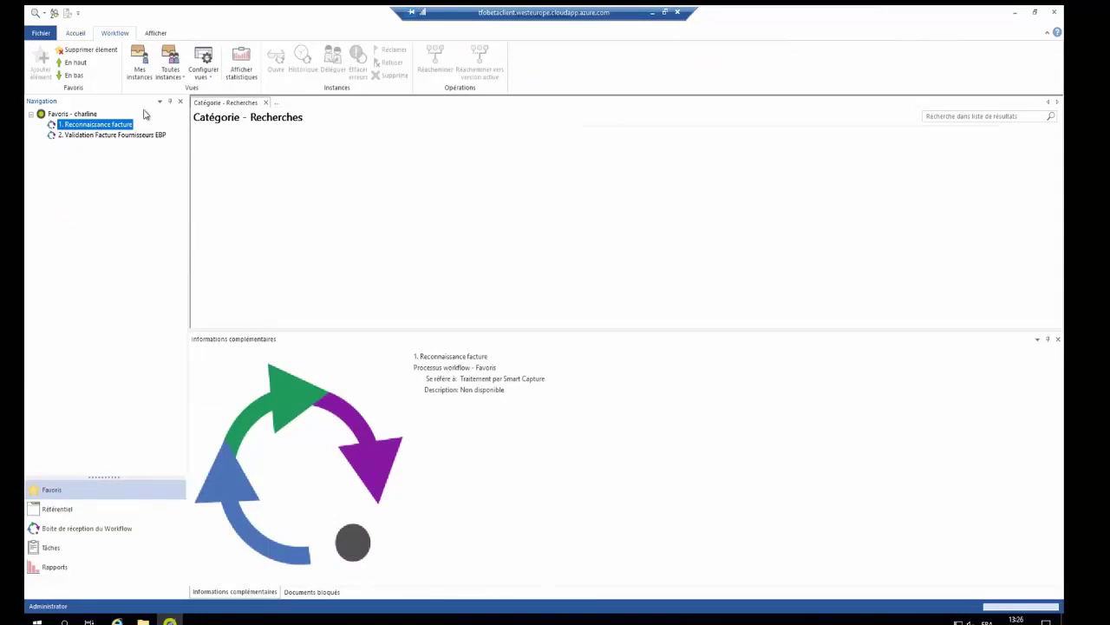
click(173, 60)
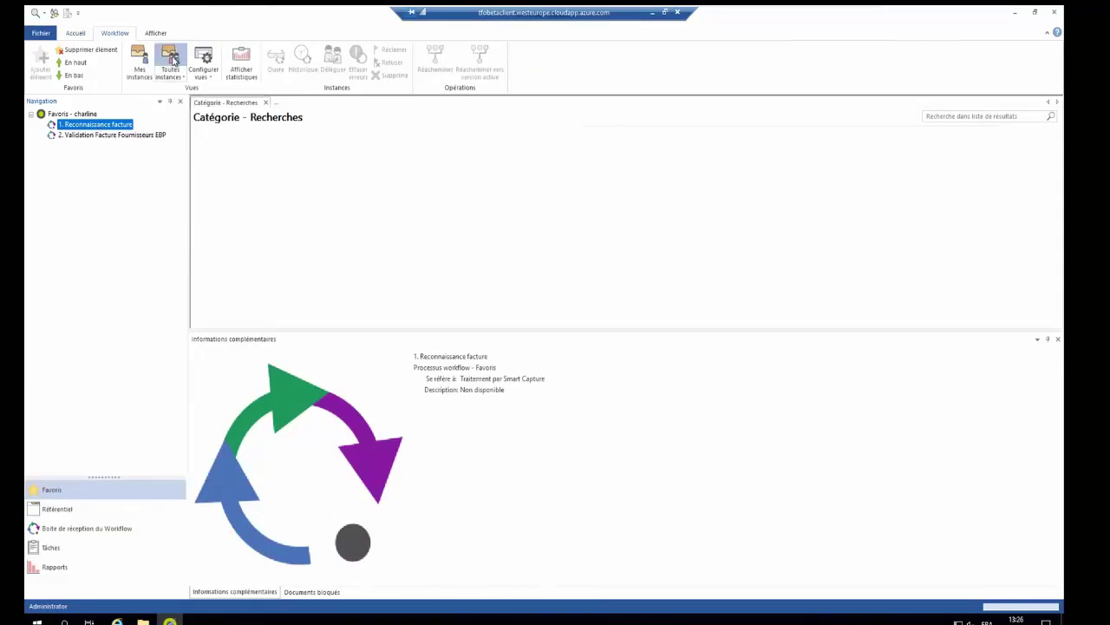
click(290, 144)
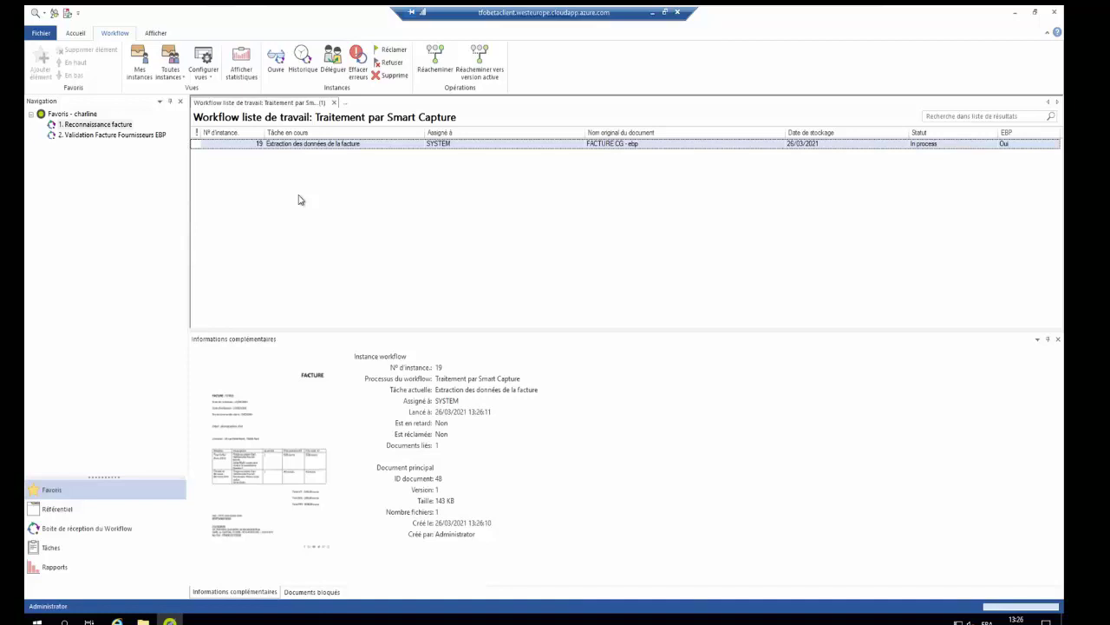
Step: Open the FACTURE CG - ebp instance for verification and check its extracted invoice number, order number, issue date and due date
double_click(298, 145)
click(565, 316)
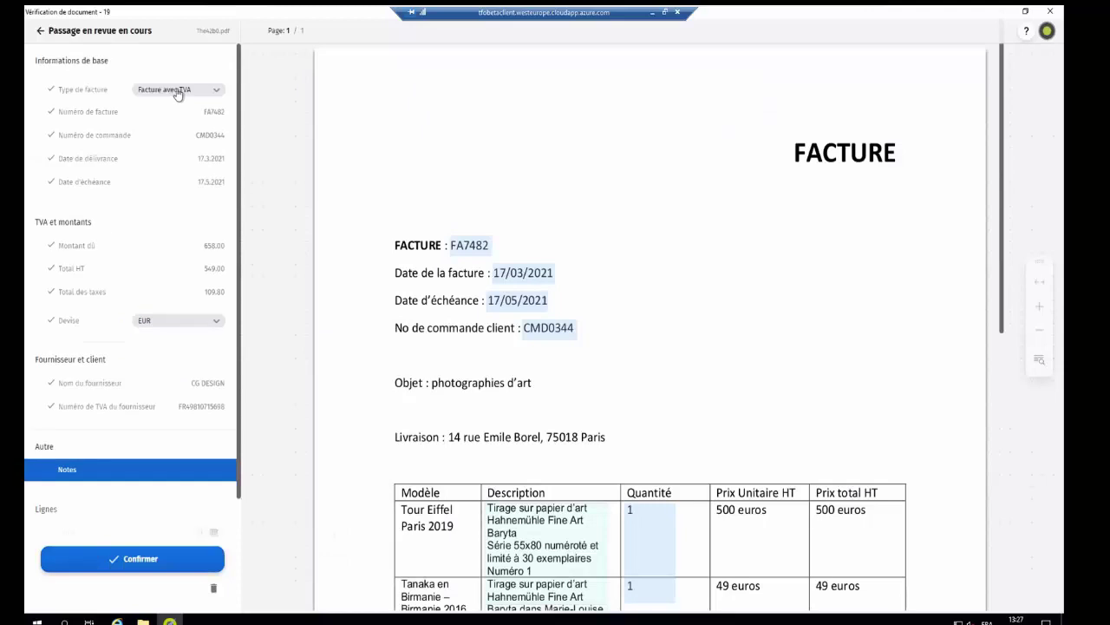
click(174, 113)
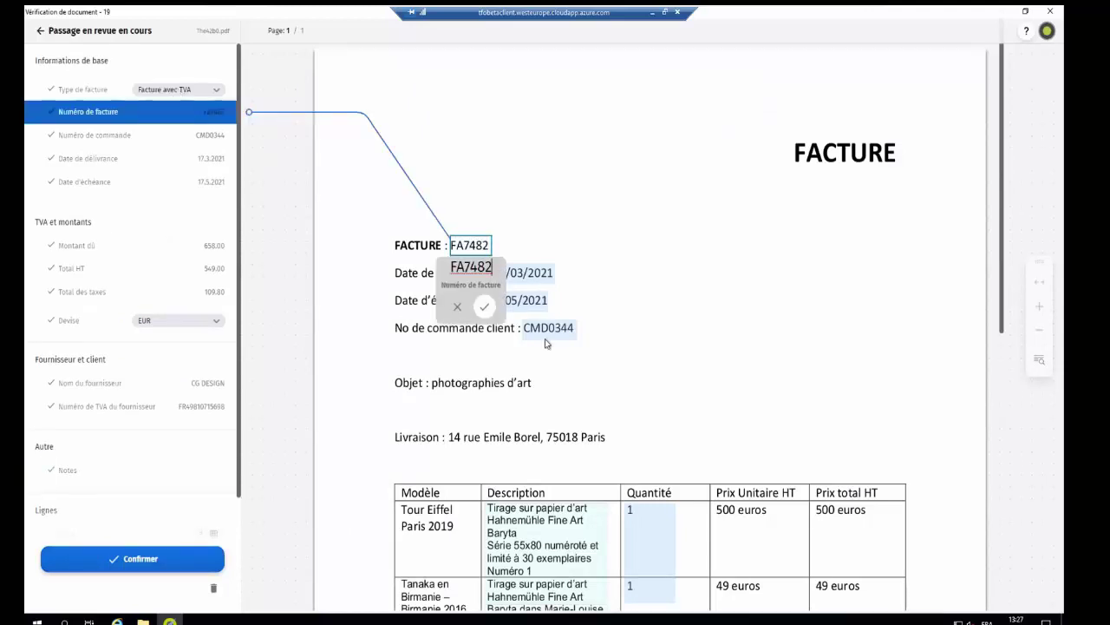
click(204, 139)
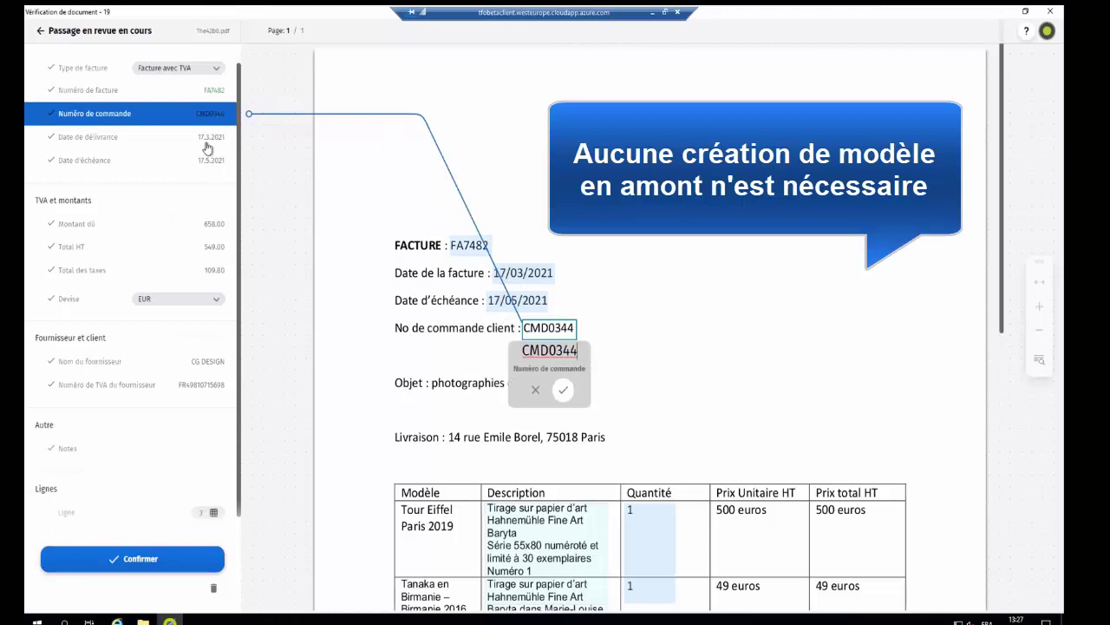
click(204, 148)
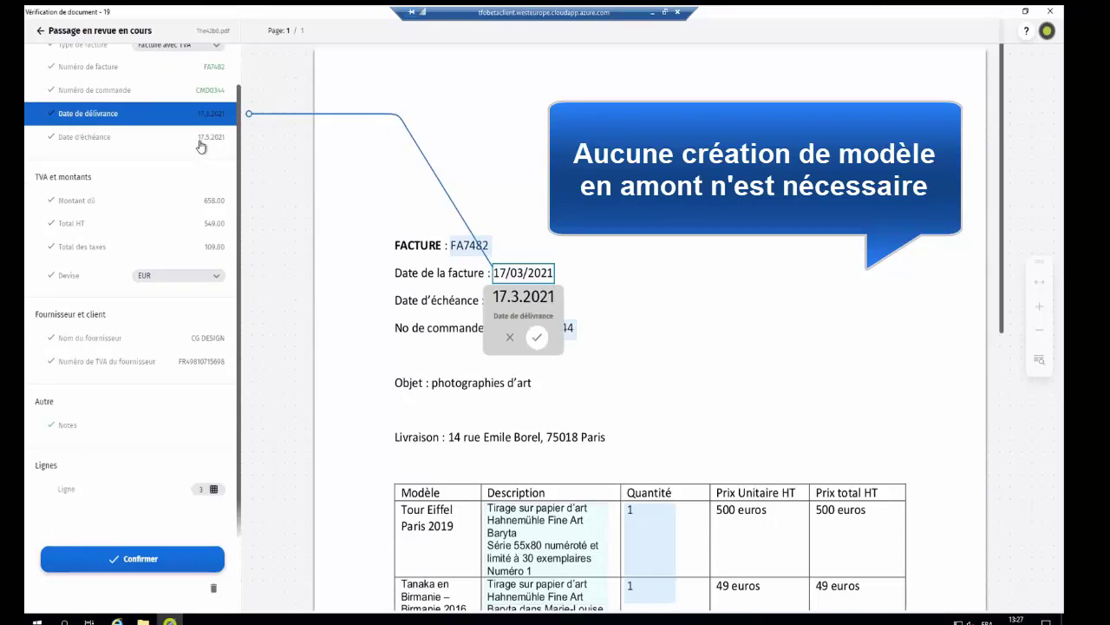
click(200, 140)
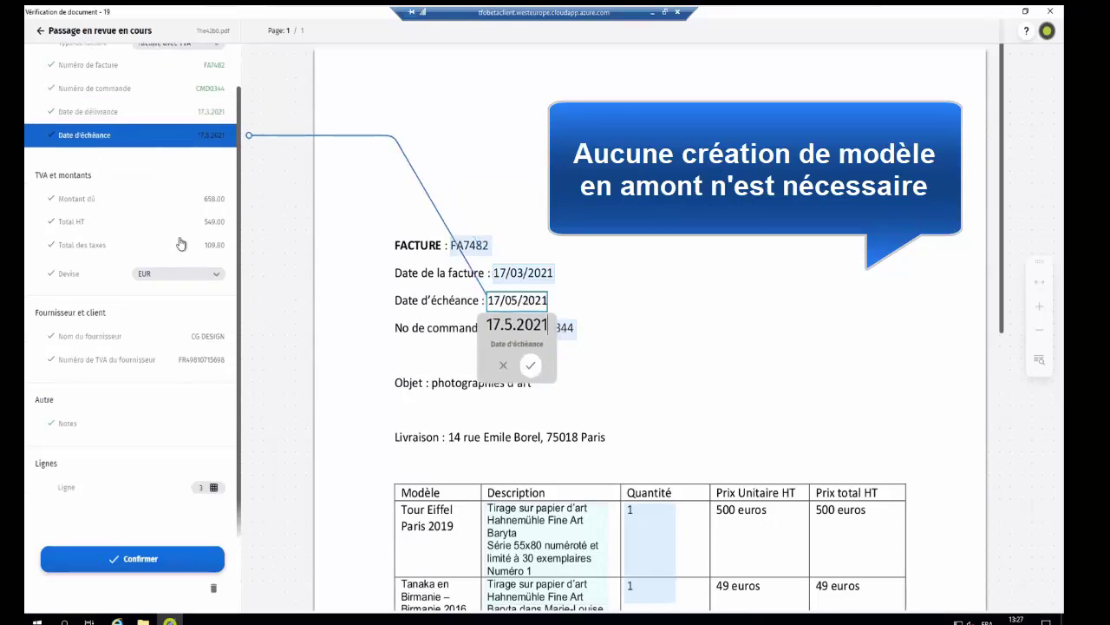
Step: Check the extracted amount due, tax total, supplier name and supplier VAT number against the invoice
click(193, 200)
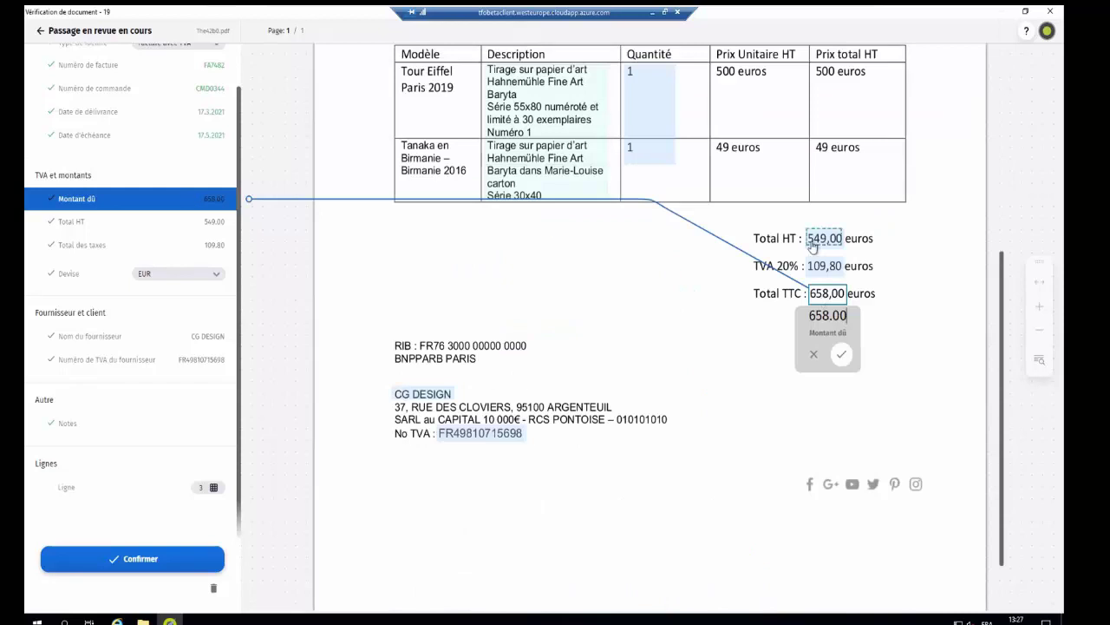
click(198, 245)
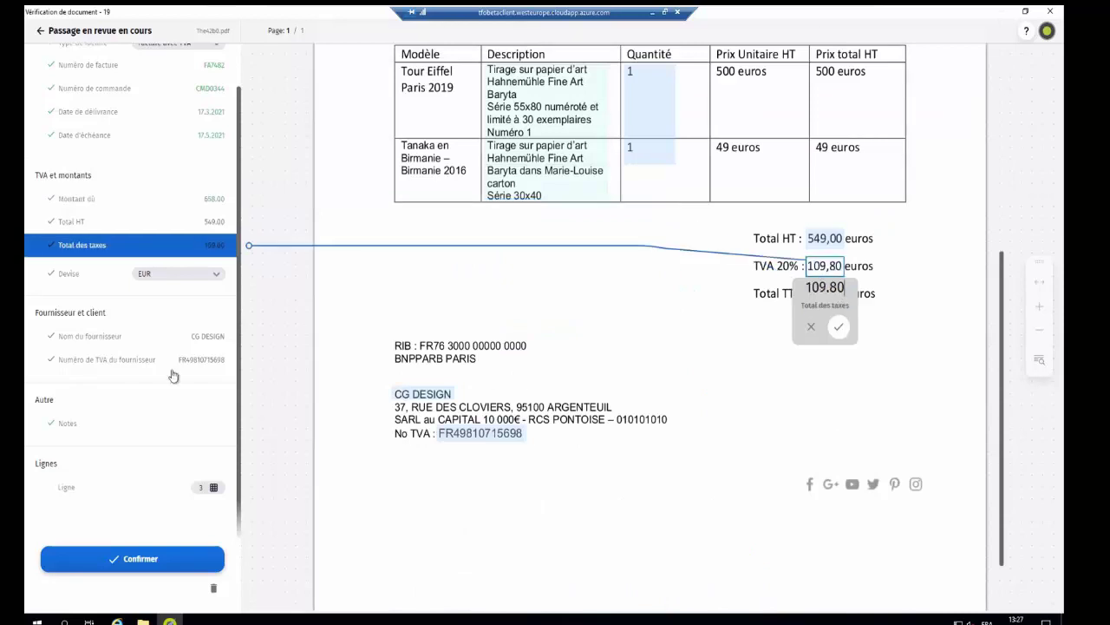
click(205, 335)
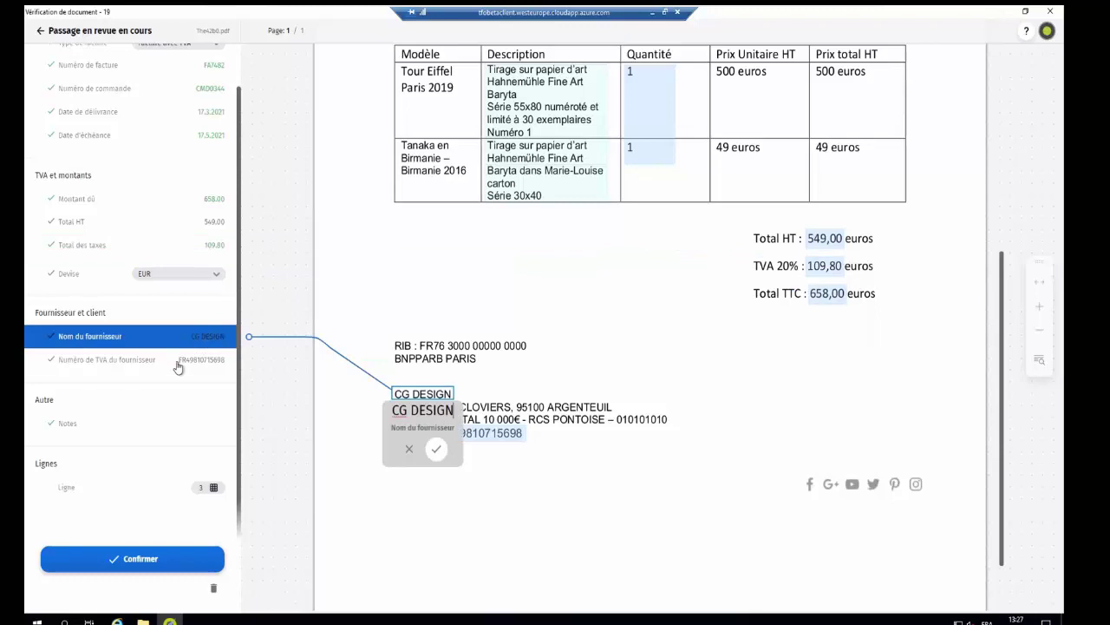
click(178, 361)
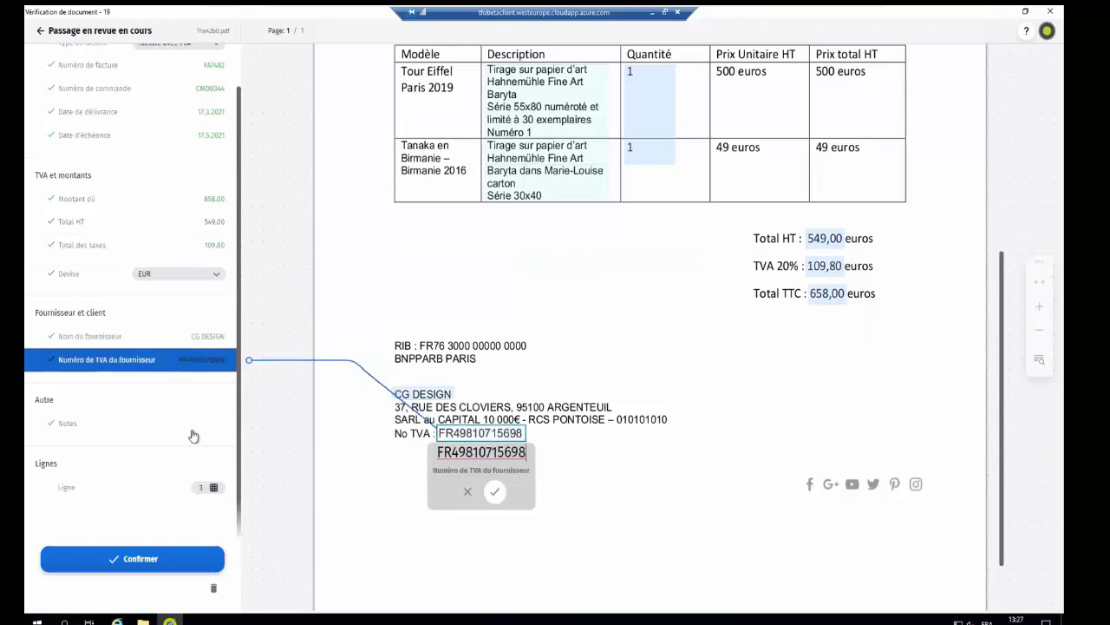
Step: Open the extracted invoice lines and delete all three of them
click(200, 491)
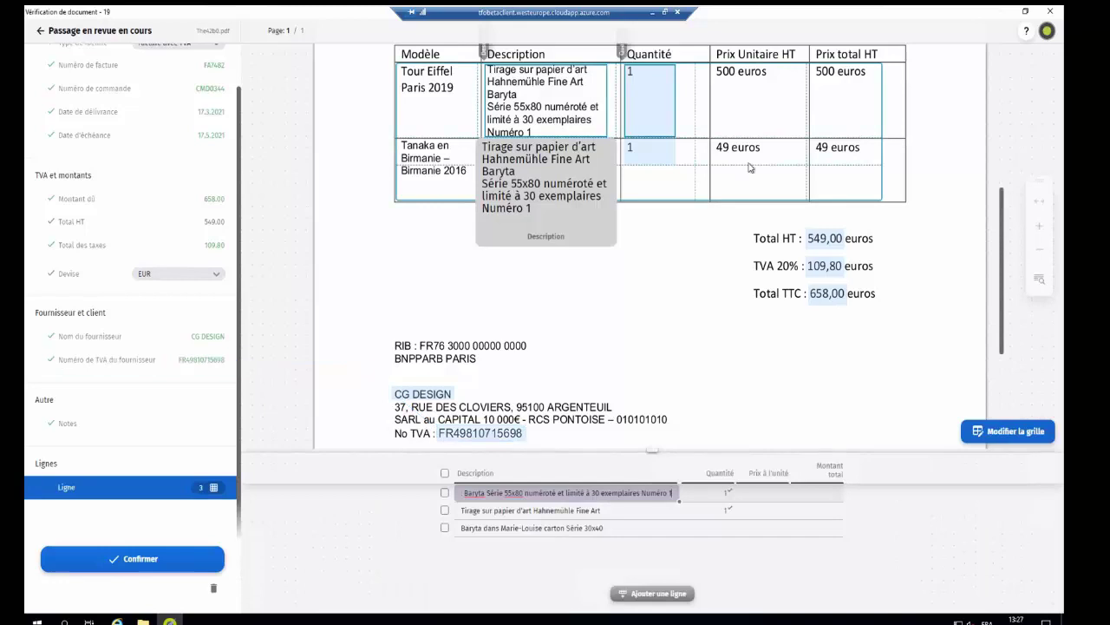
scroll(750, 168, up, 1)
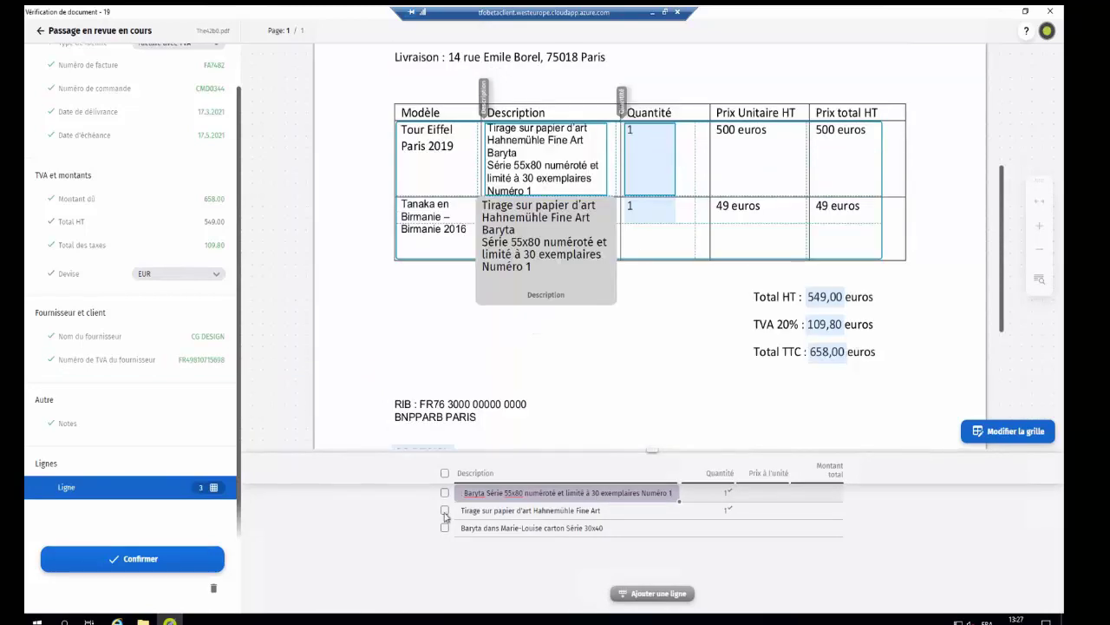
click(445, 473)
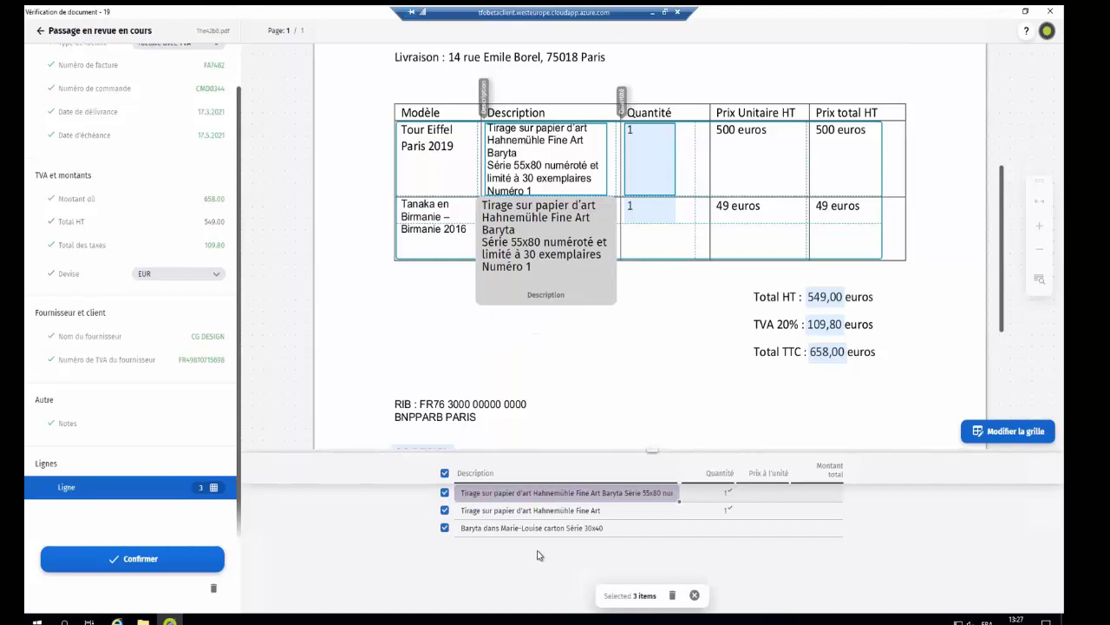
click(674, 596)
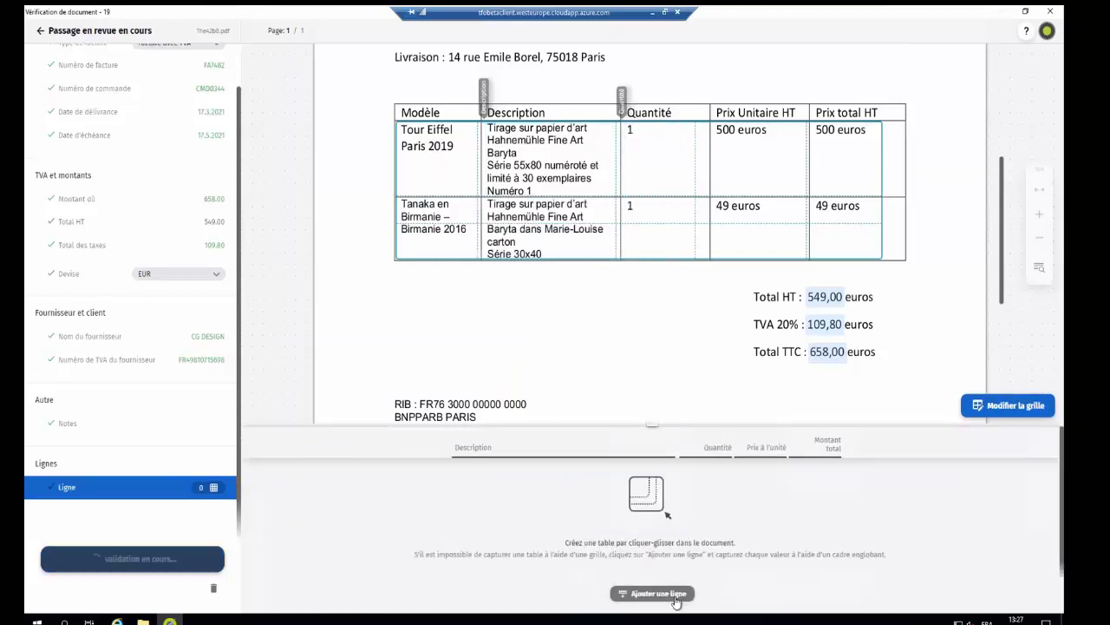
Step: Enter the EBP invoice number in Notes, confirm the document, and show my instances of the Smart Capture workflow
click(204, 427)
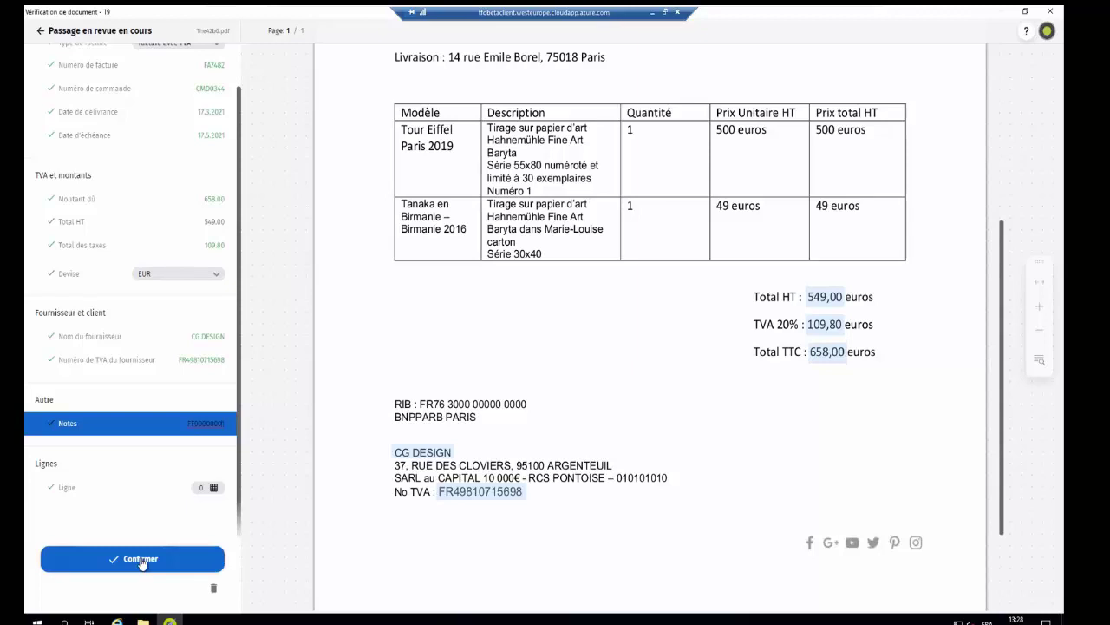
click(141, 559)
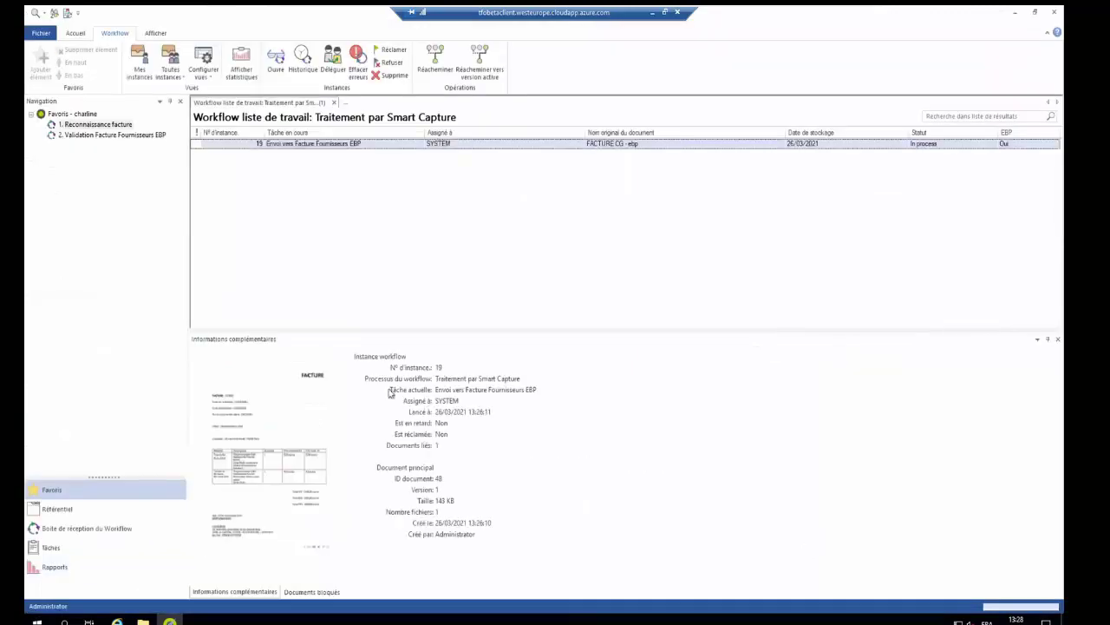
click(139, 65)
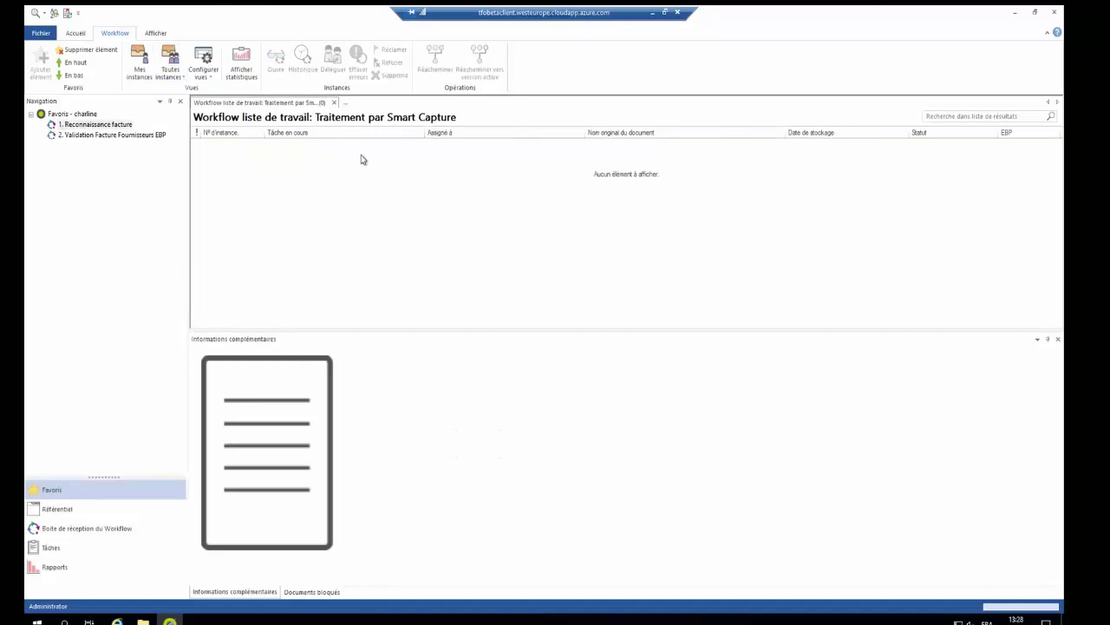
Step: Show all active instances of 2. Validation Facture Fournisseurs EBP and examine the CG Design invoice's workflow history diagram
click(158, 136)
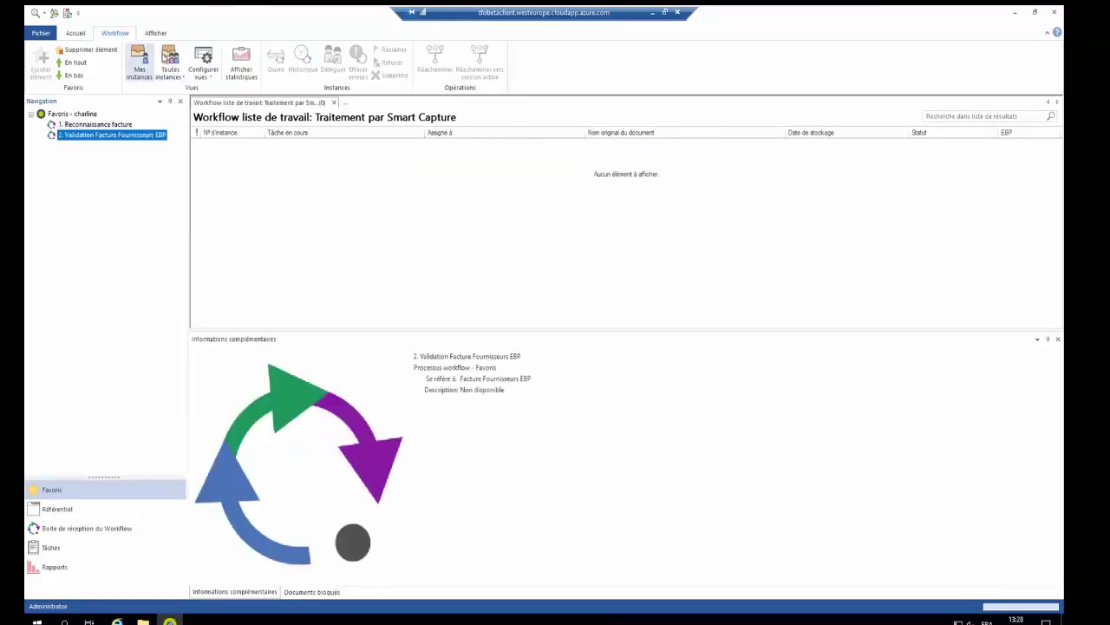
click(172, 58)
click(184, 104)
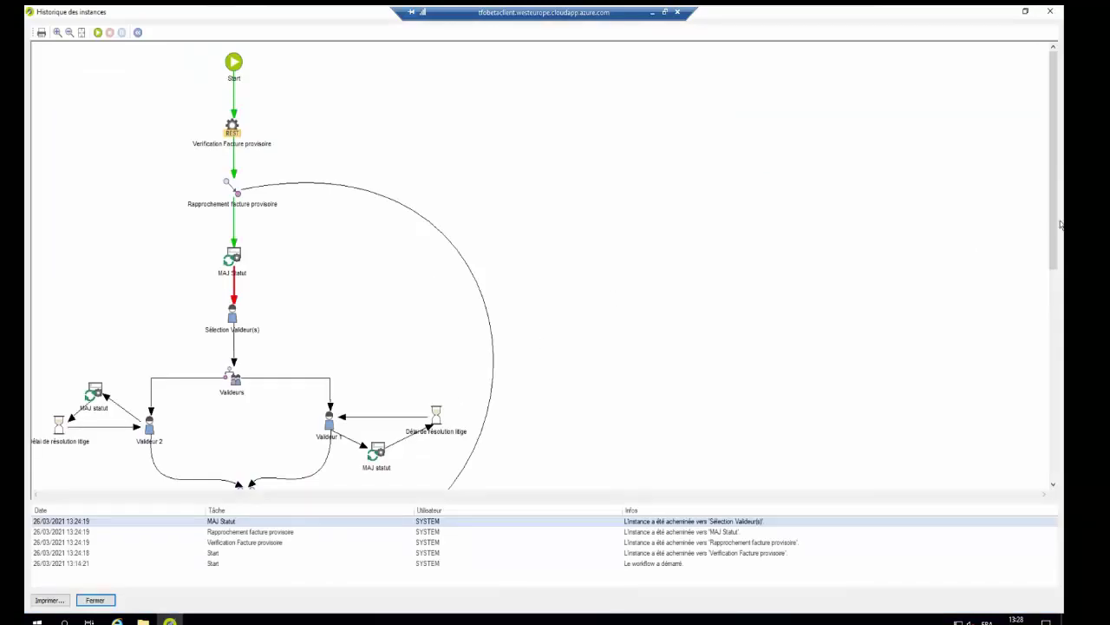
drag(1060, 224, 1108, 231)
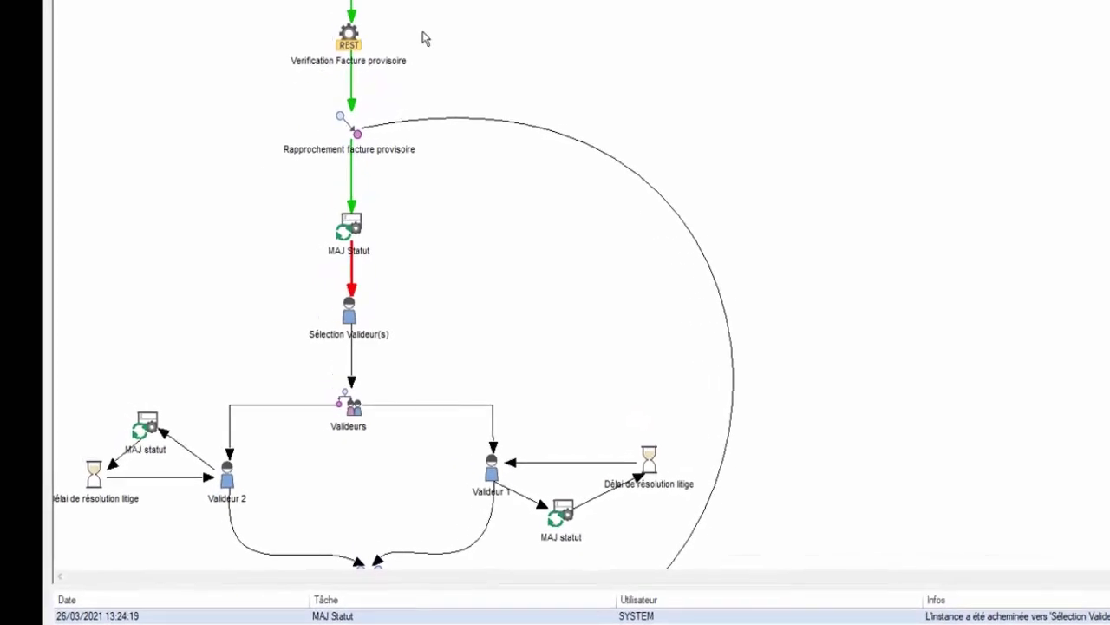
mouse_move(349, 123)
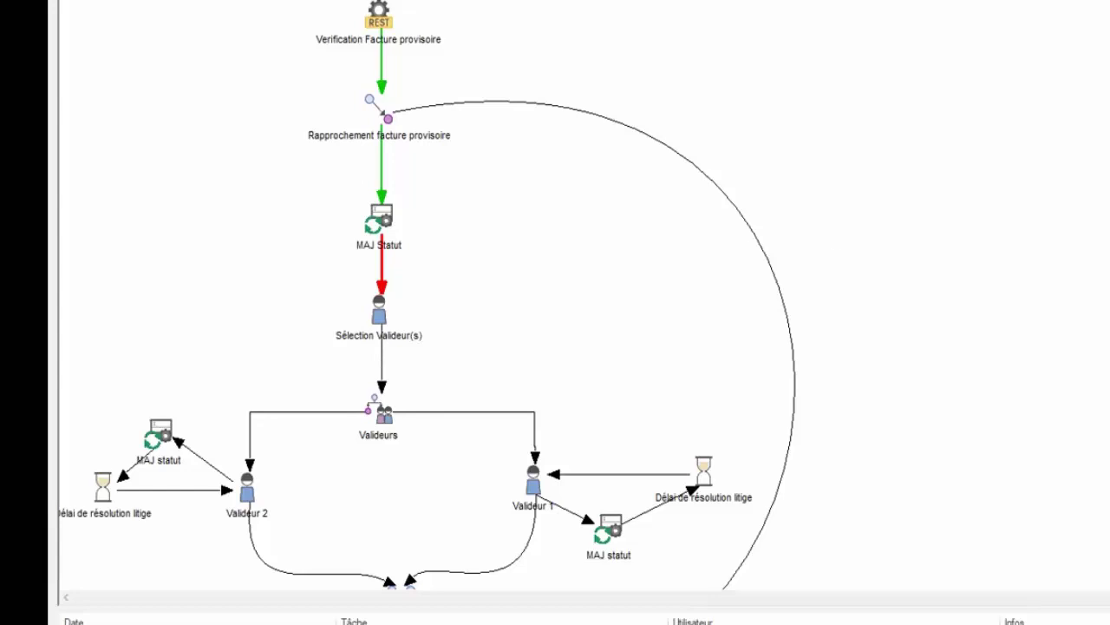
scroll(425, 295, down, 5)
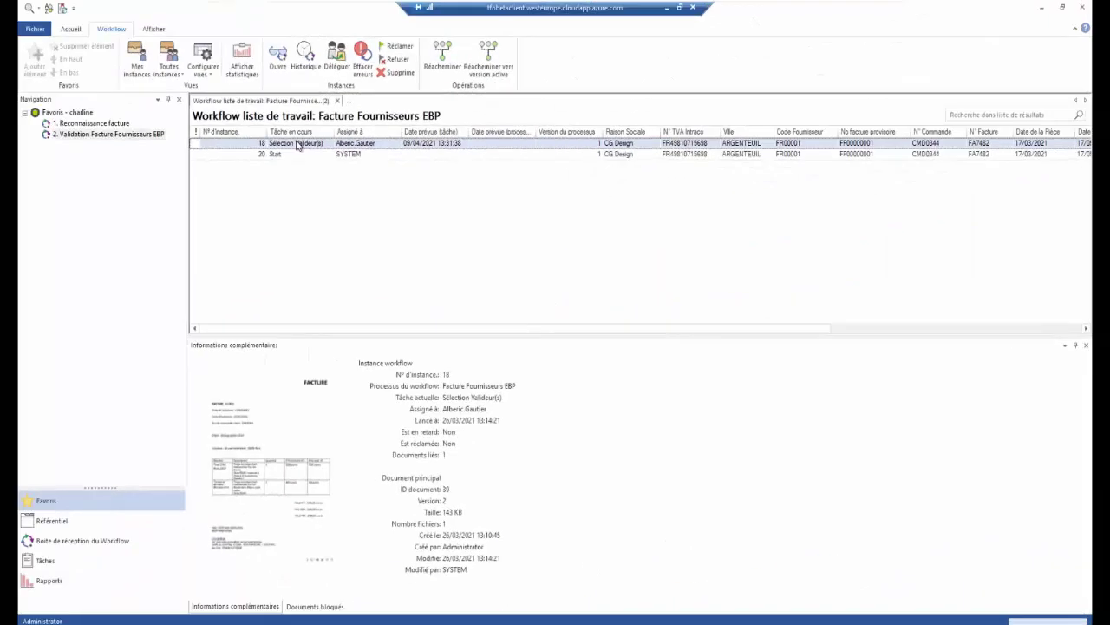
Step: Open the CG Design instance at the Sélection Valideur(s) task, claim it, and open its index data
double_click(295, 143)
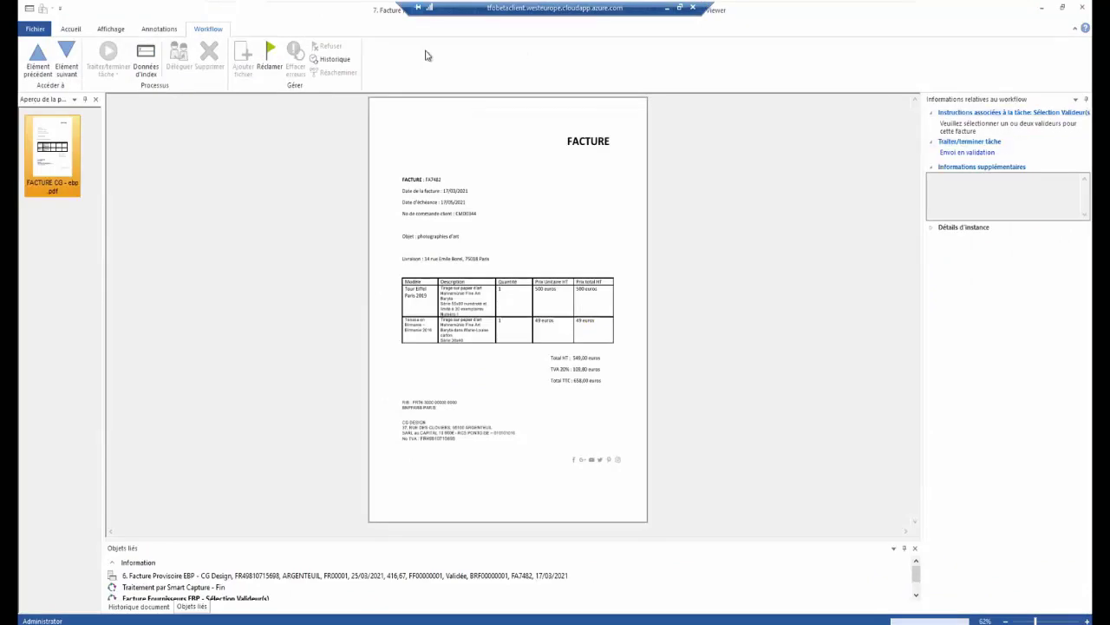
click(269, 60)
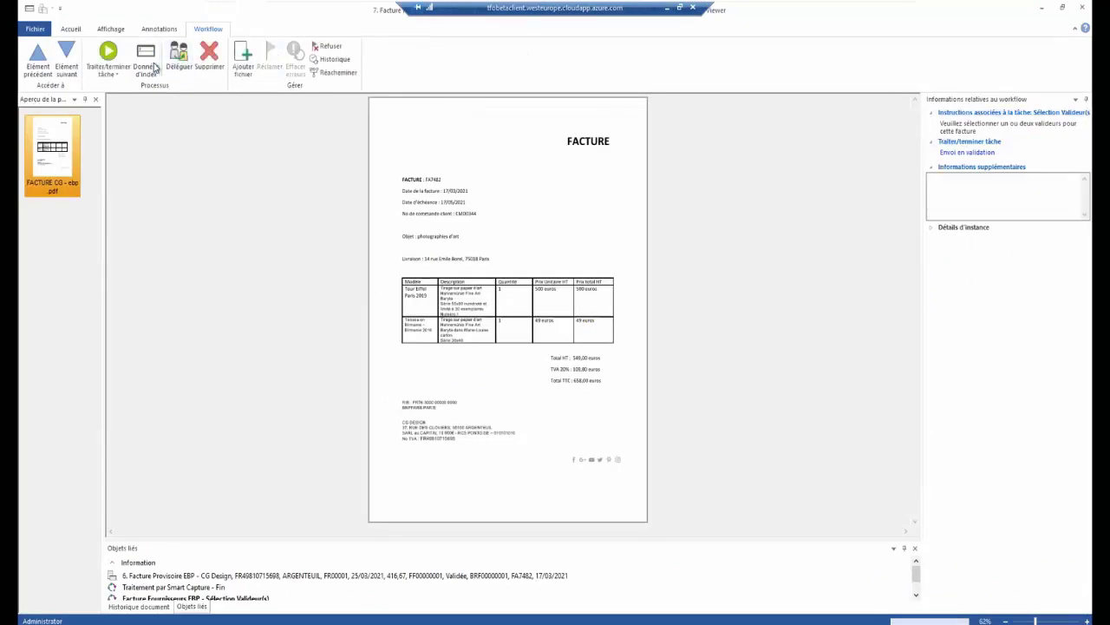
click(153, 66)
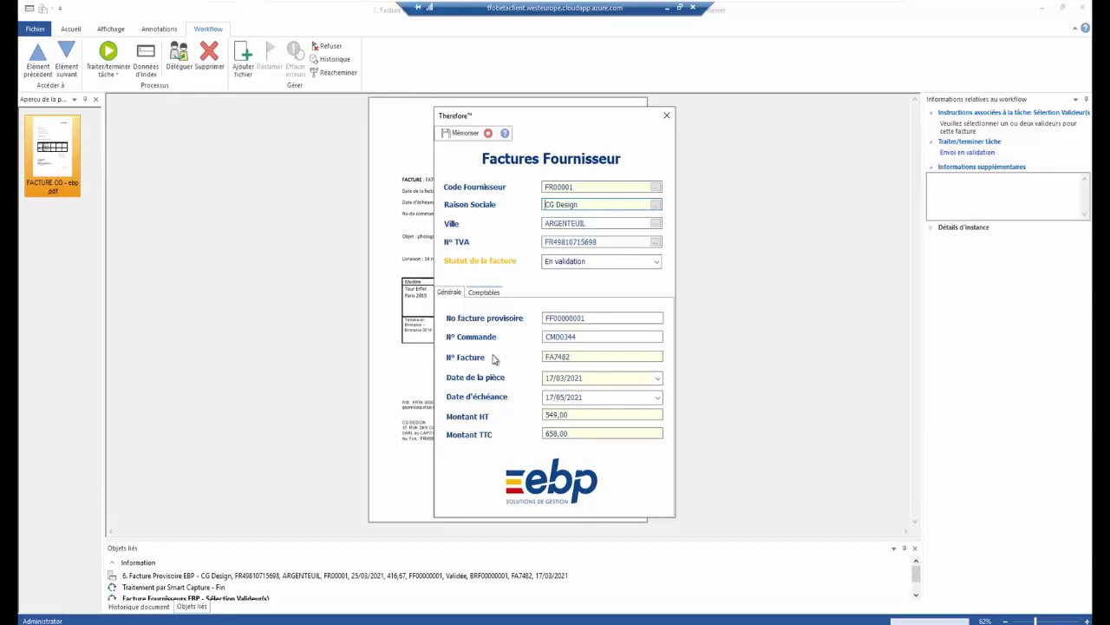
Step: Assign the first validator in the accounting section of the supplier invoice's index data
click(483, 293)
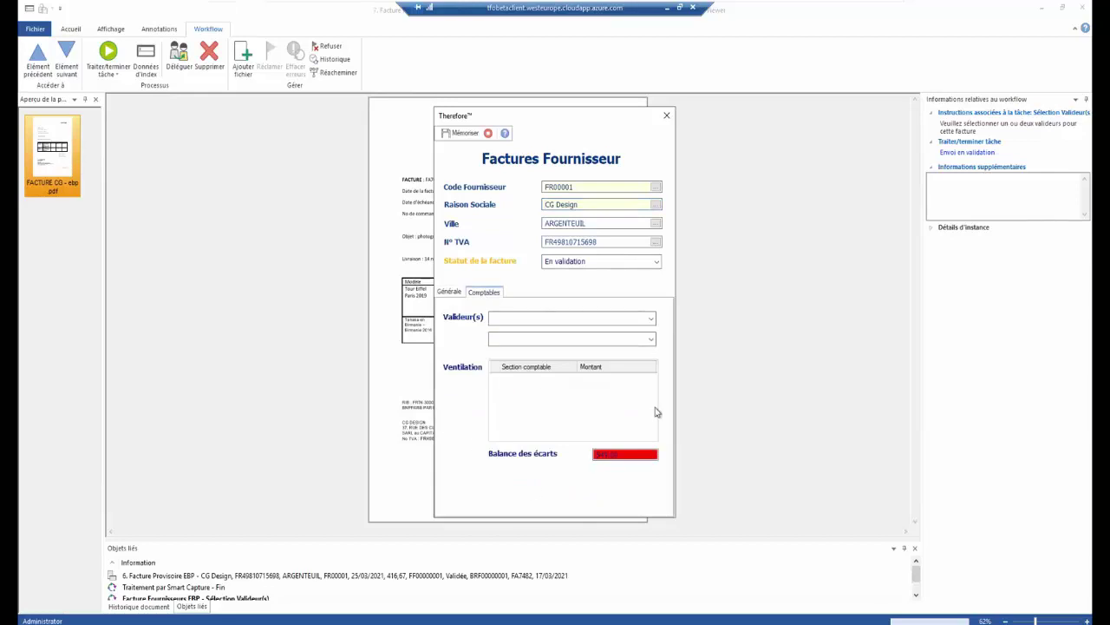
click(651, 319)
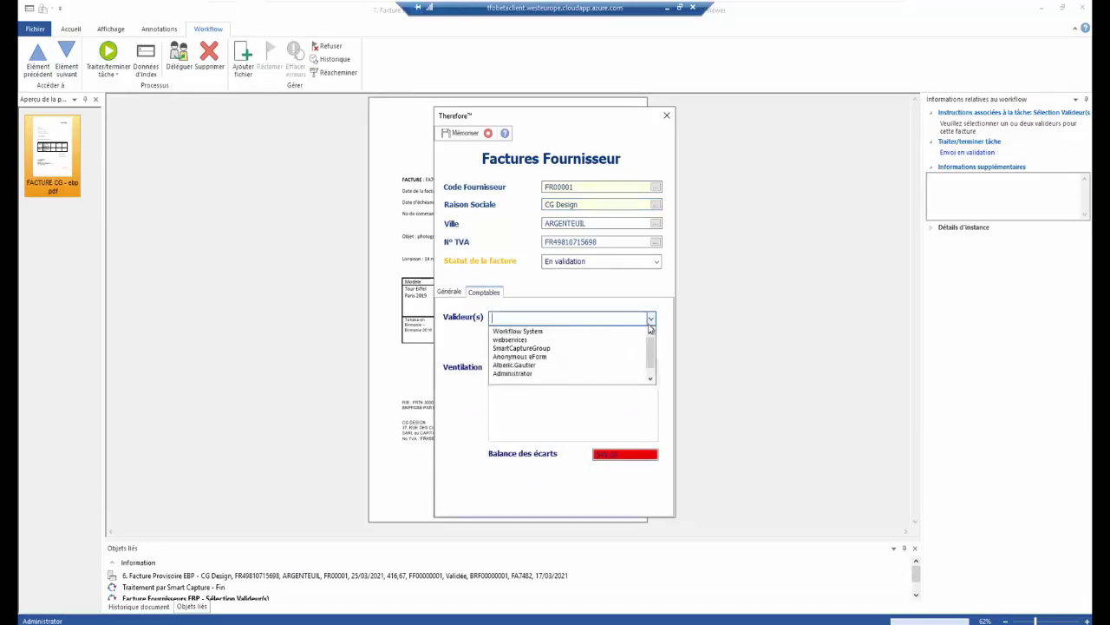
click(516, 366)
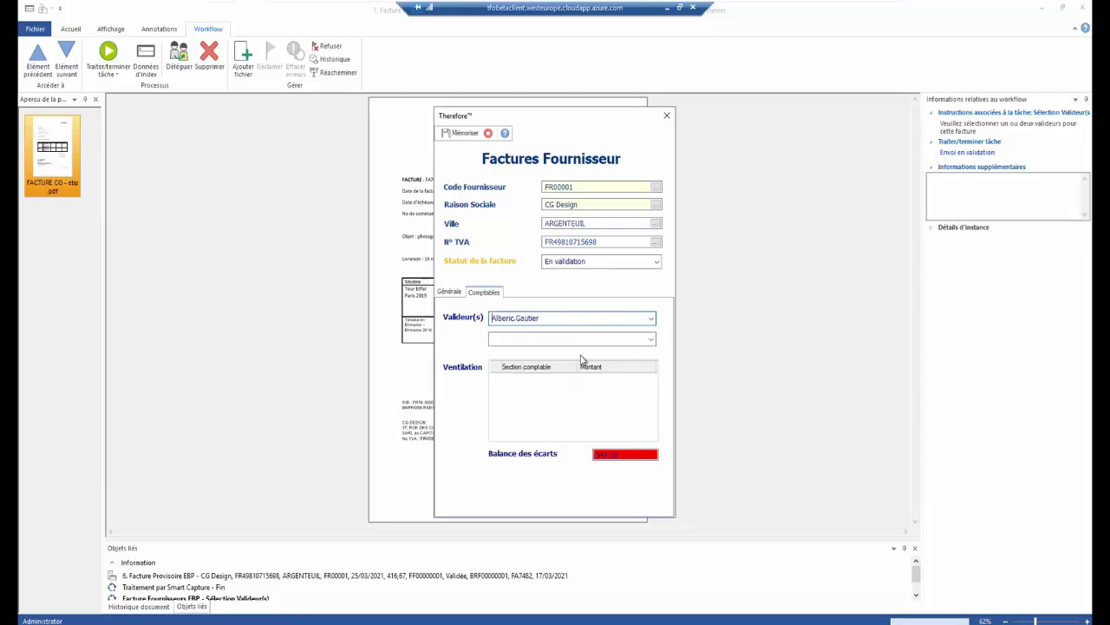
Step: Allocate the invoice amount in Ventilation as 410,00 to section 602 and 139,00 to section 705
click(569, 379)
click(572, 379)
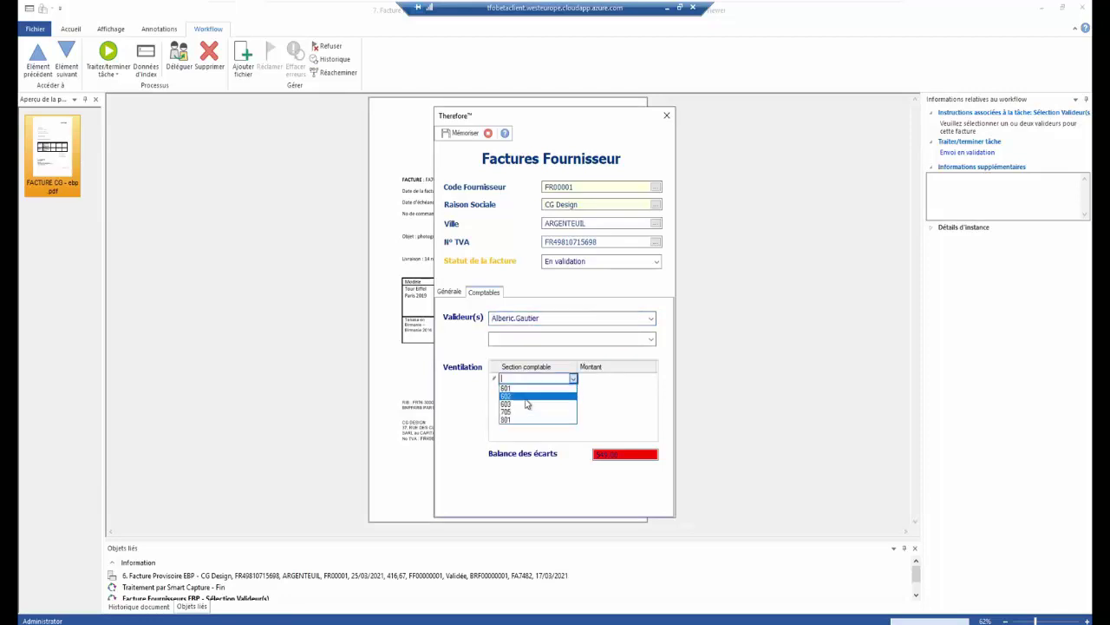
click(525, 398)
click(631, 378)
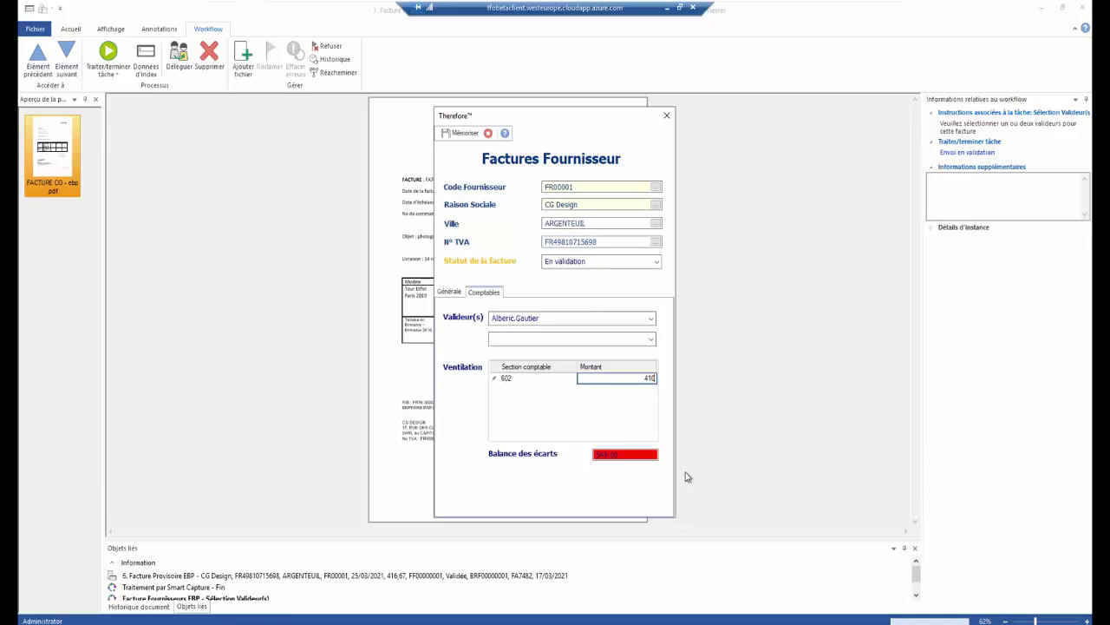
click(564, 391)
click(573, 389)
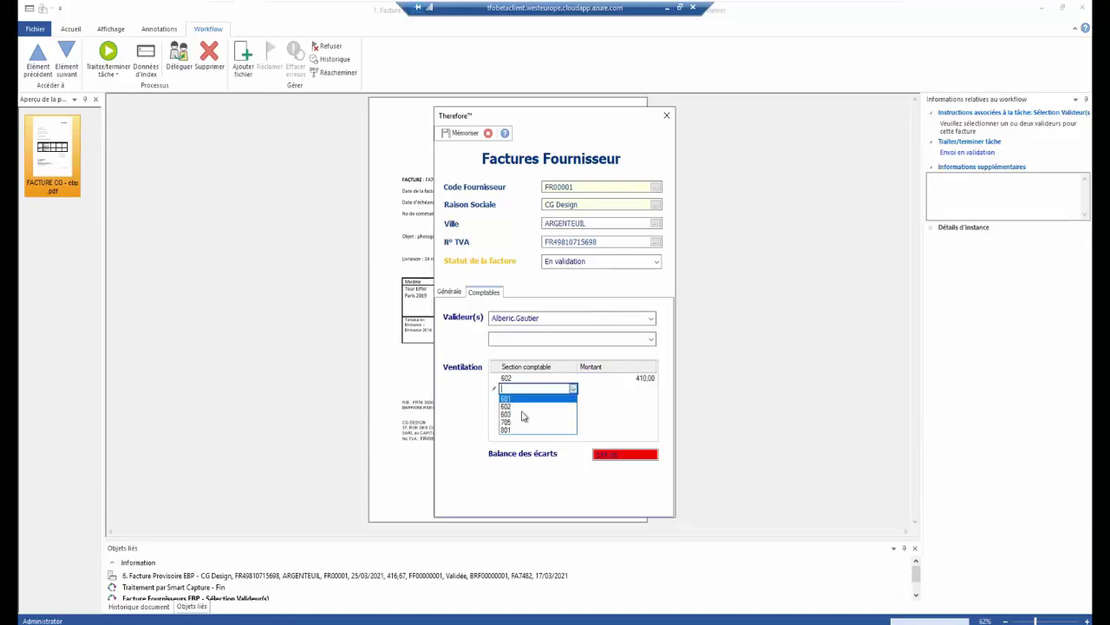
click(519, 422)
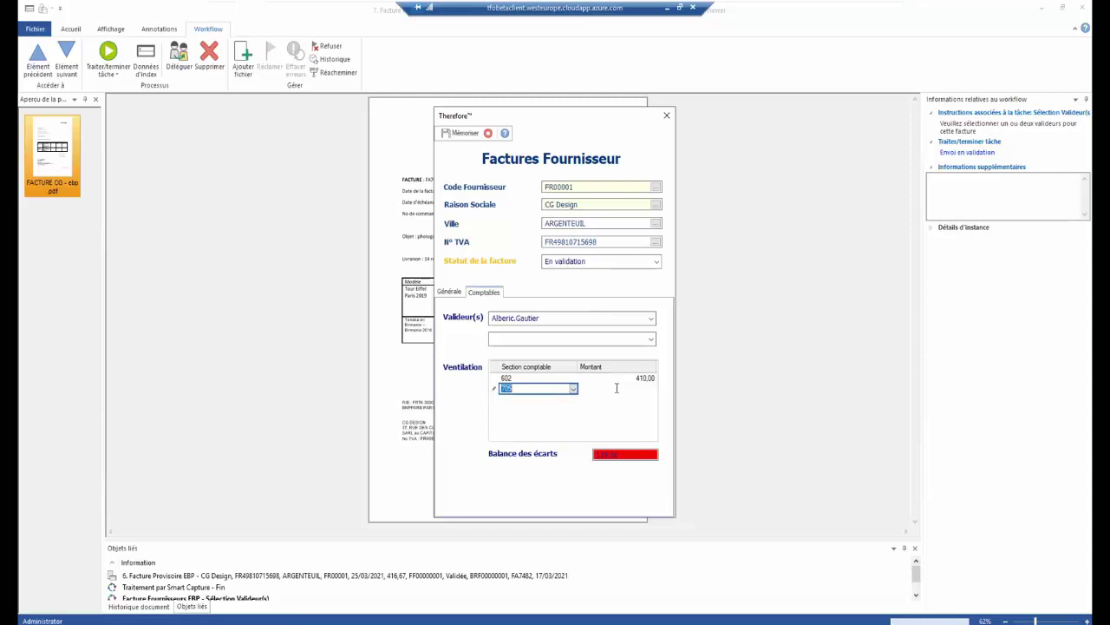
click(617, 388)
click(587, 424)
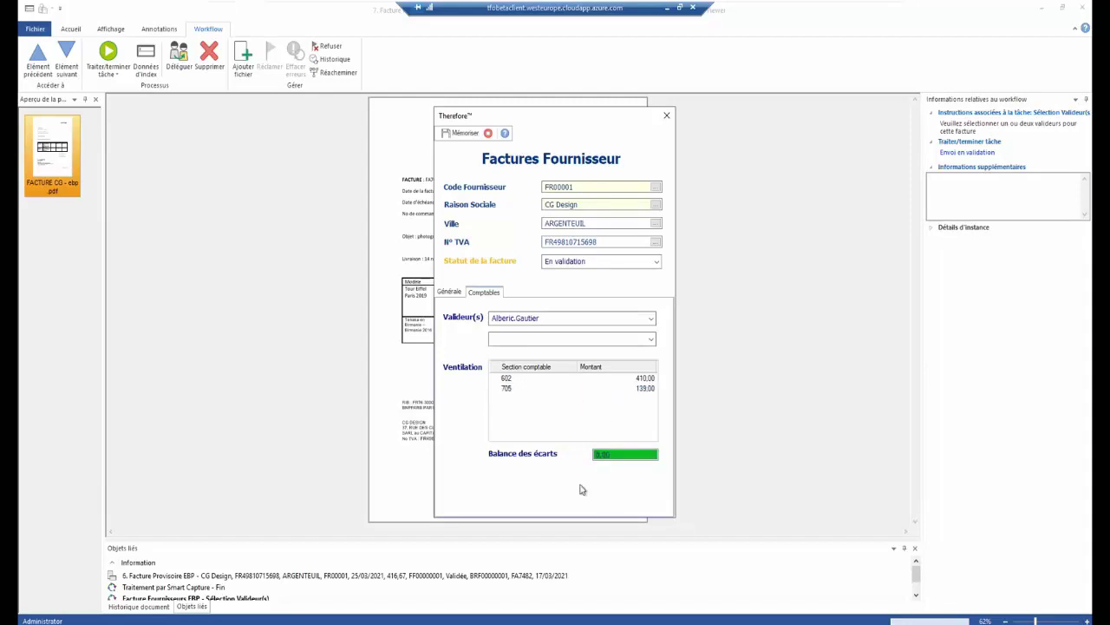
Step: Save the index data and send the invoice for validation with Envoi en validation
click(463, 136)
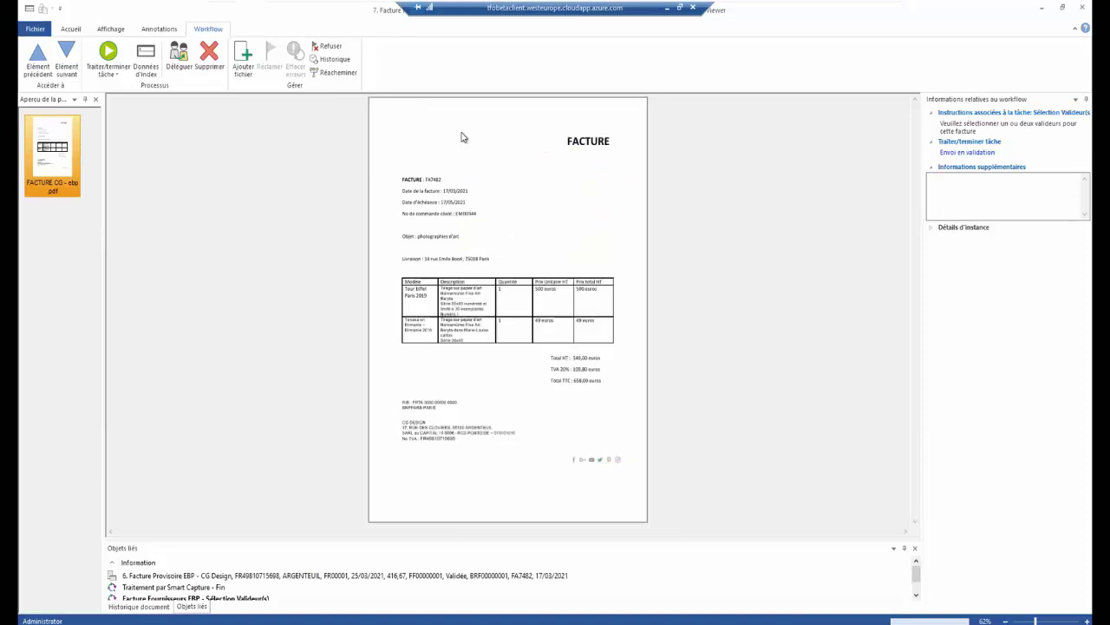
click(949, 152)
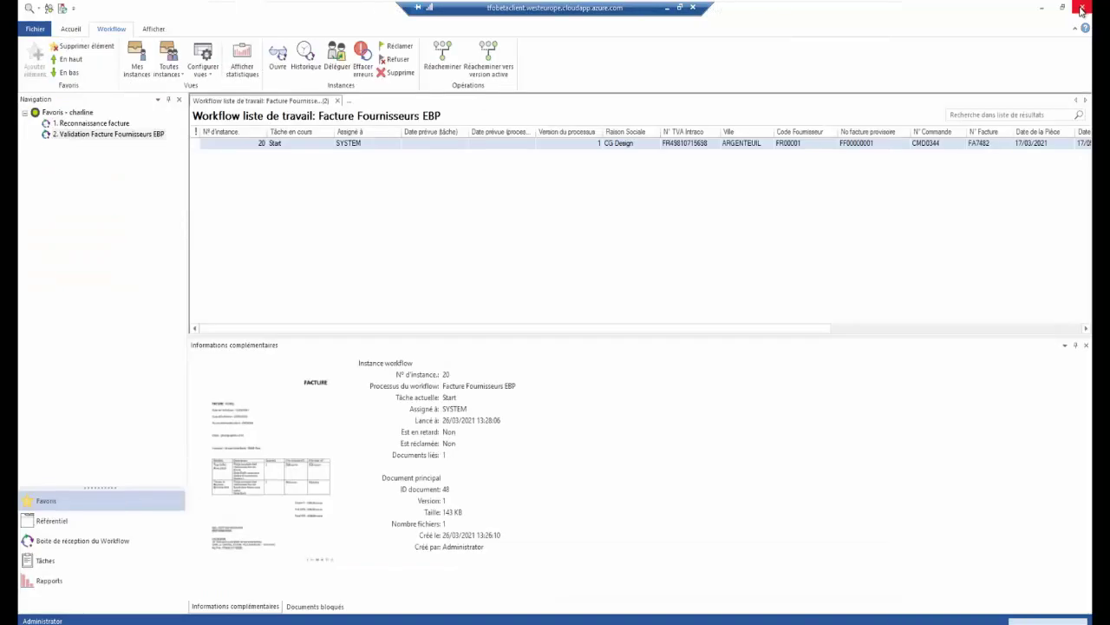
Step: List all instances of the supplier invoice workflow, open the one at Valideur 1, and review its history diagram
click(168, 61)
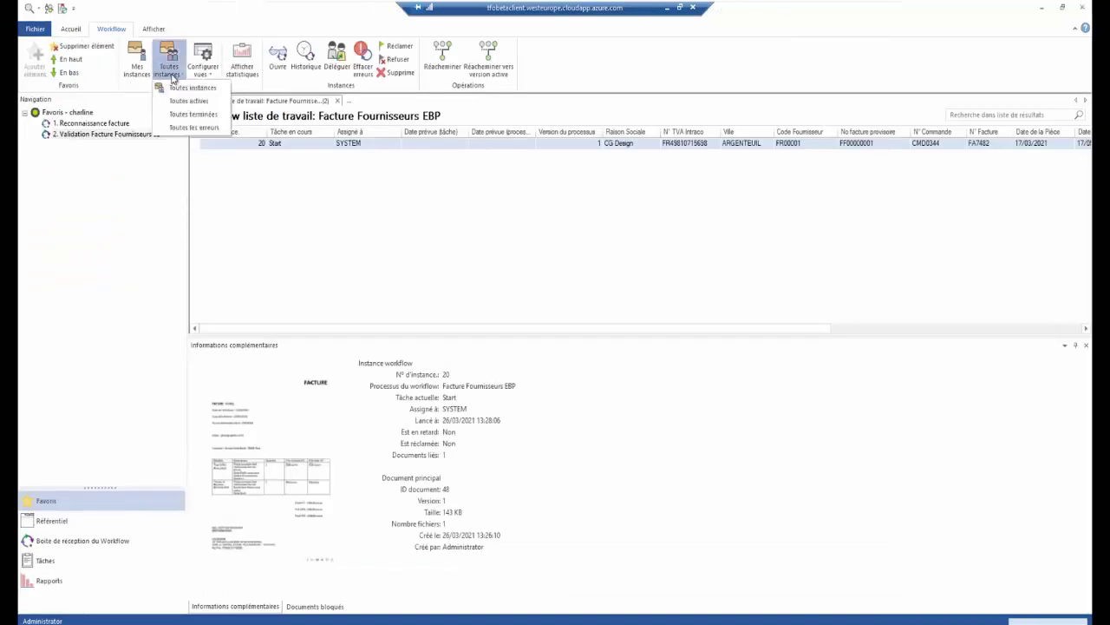
click(186, 90)
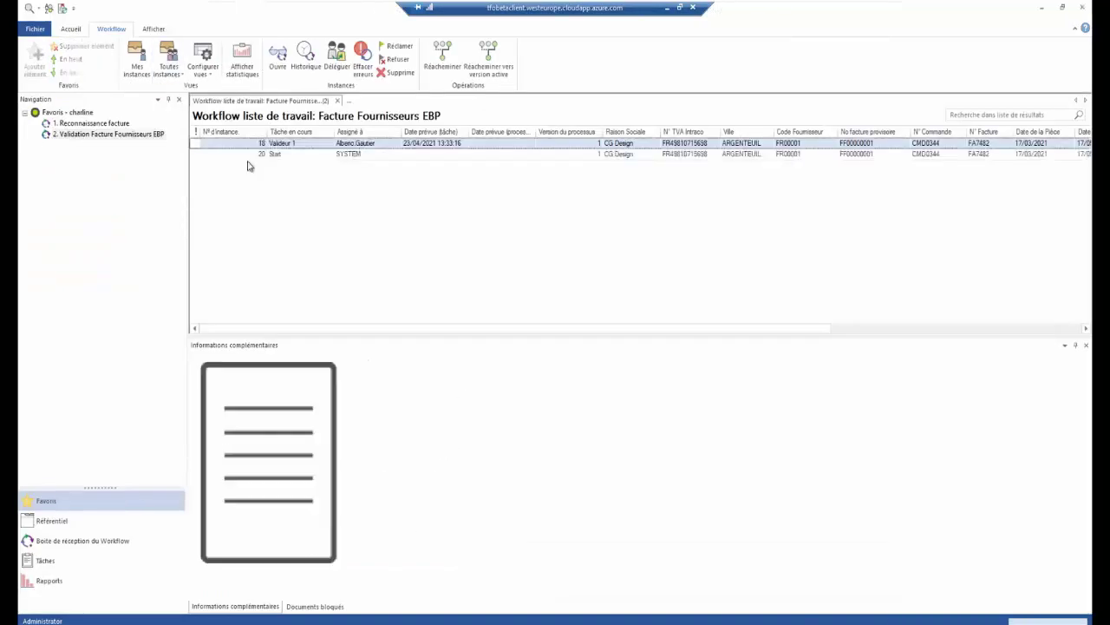
double_click(346, 144)
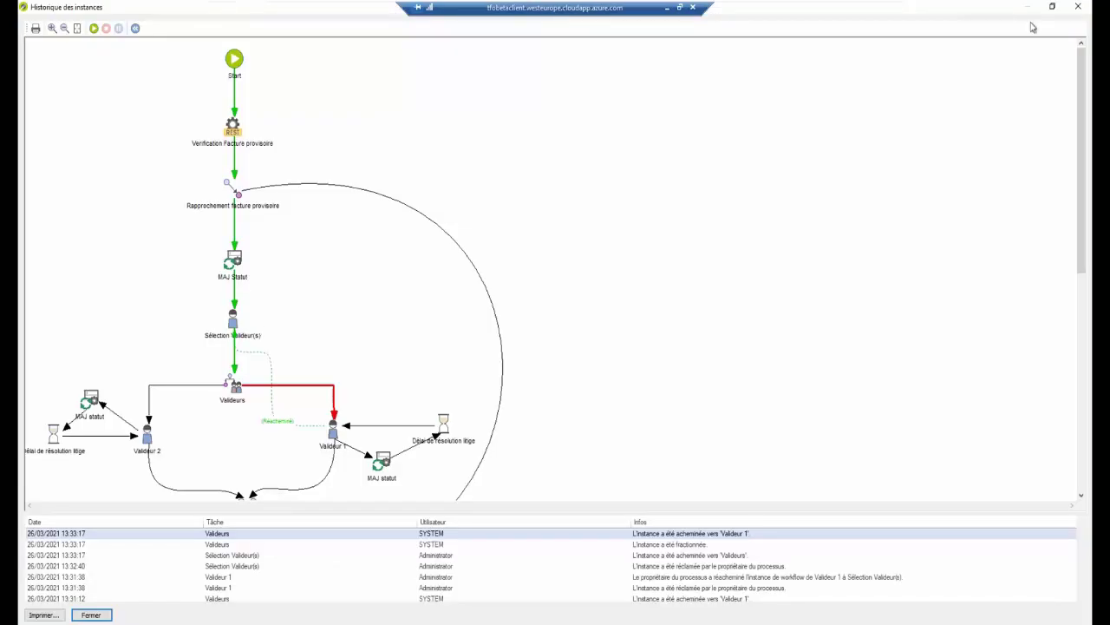
click(1080, 9)
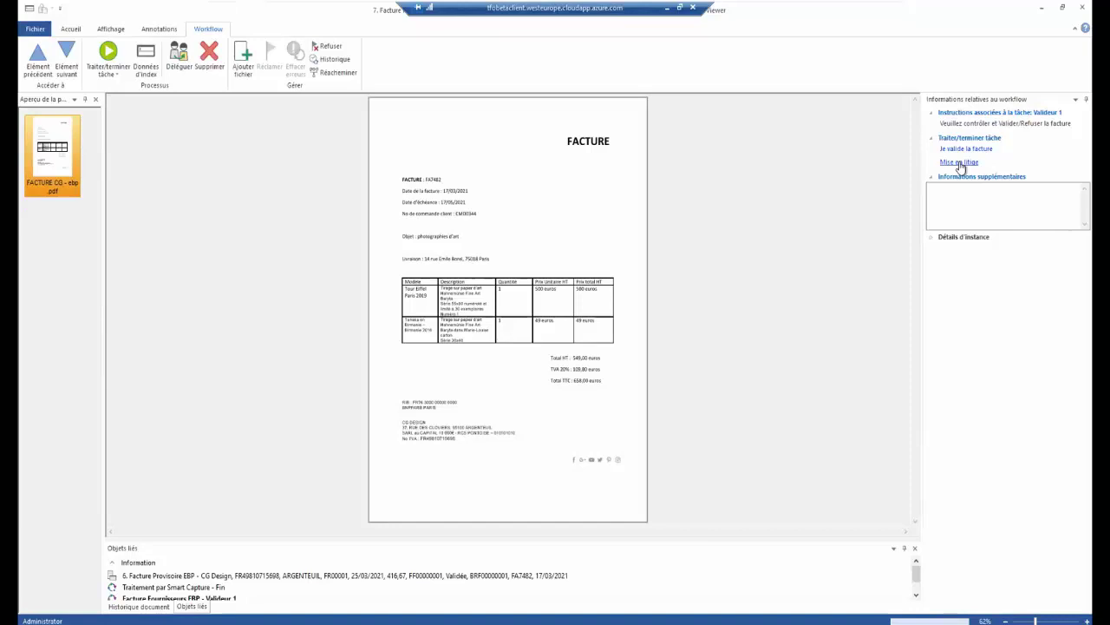
Step: Check the validator and the Ventilation amounts in the invoice's index data without changing them
click(146, 61)
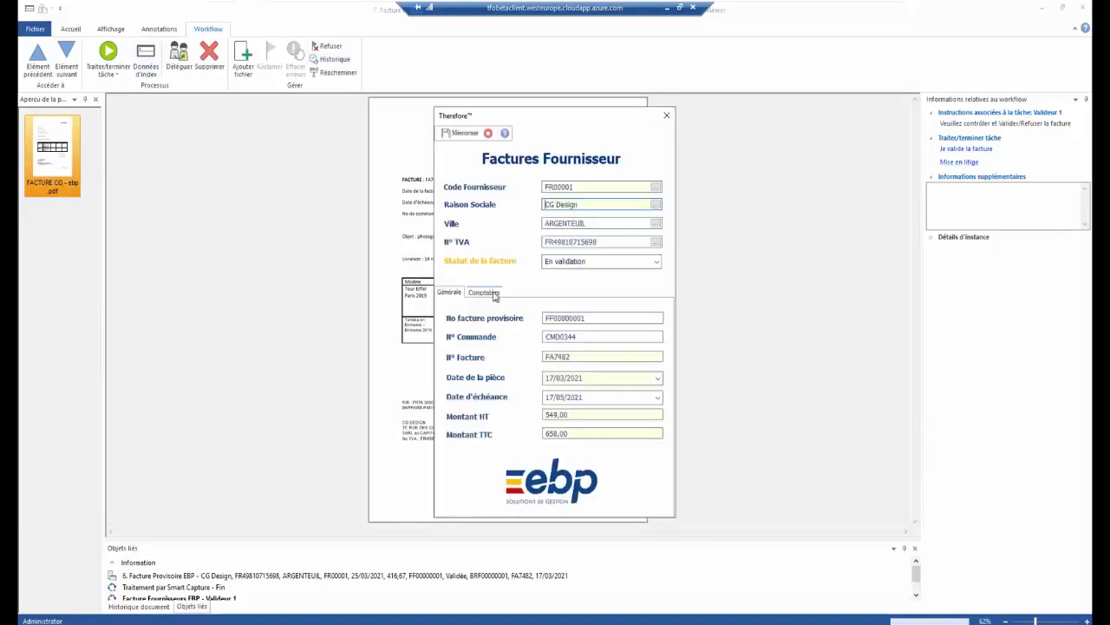
click(486, 292)
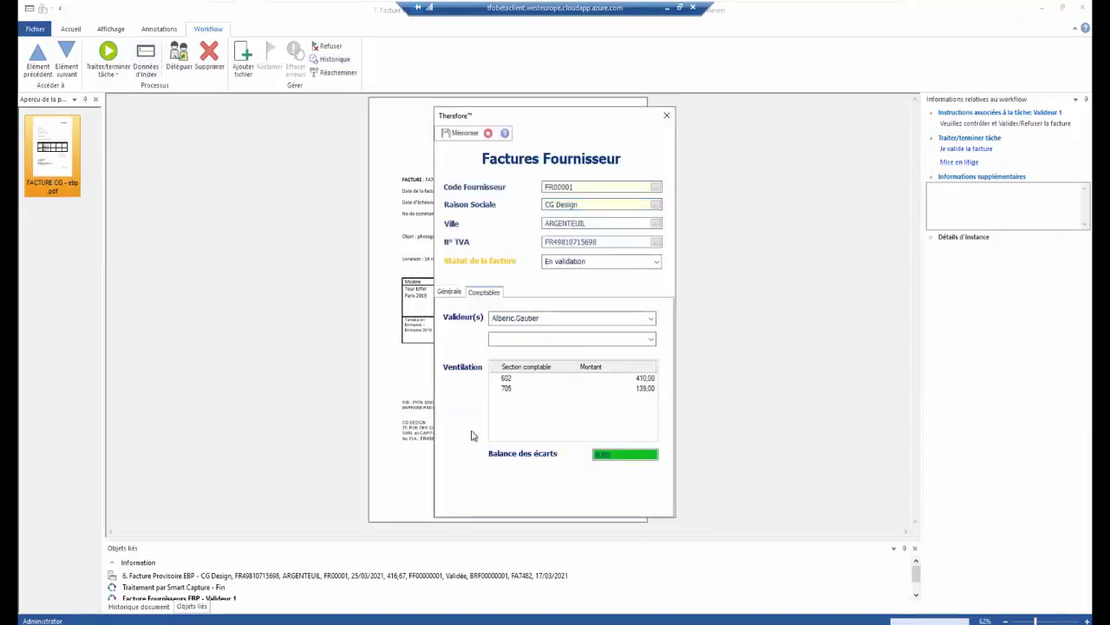
click(667, 116)
Step: Lock the document and add a text annotation reading "demonstration EBP" beside the invoice dates
click(159, 28)
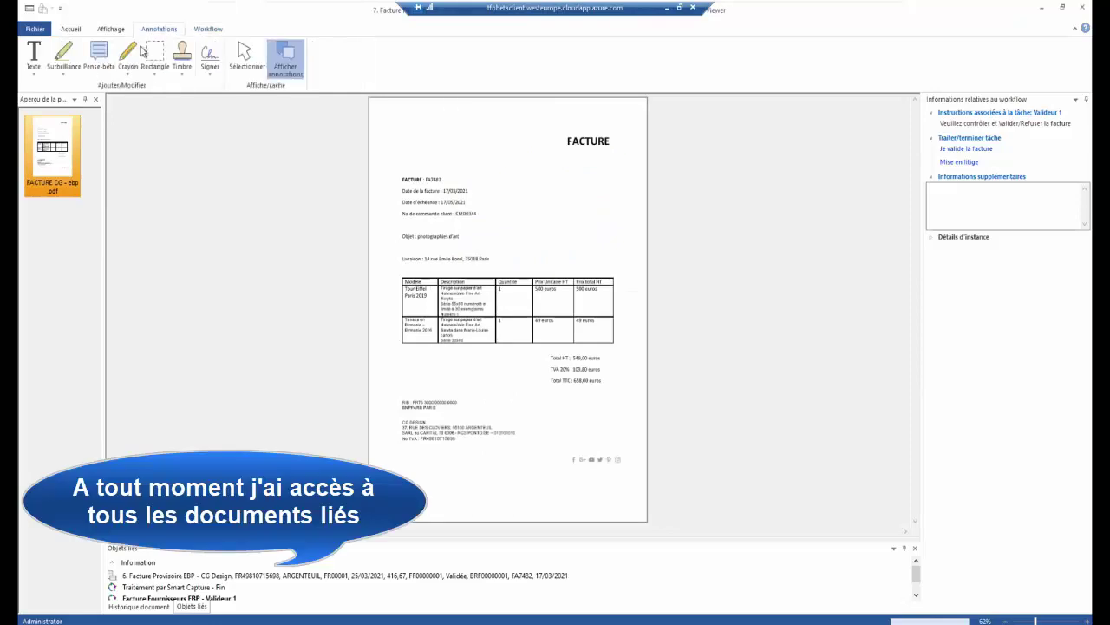
click(72, 61)
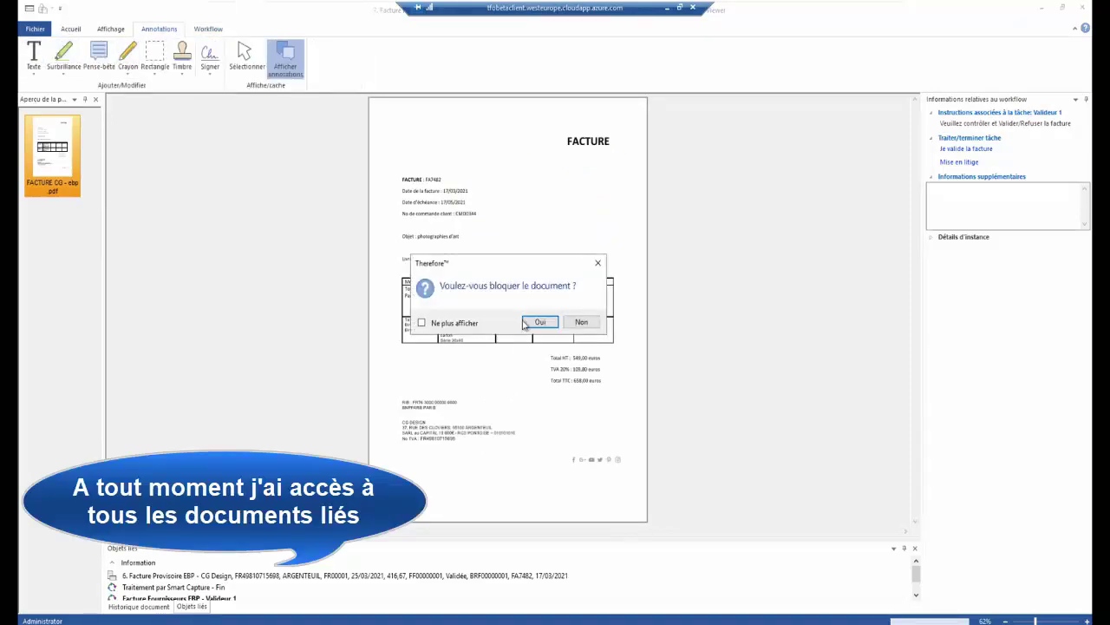
click(529, 323)
drag(509, 213, 566, 260)
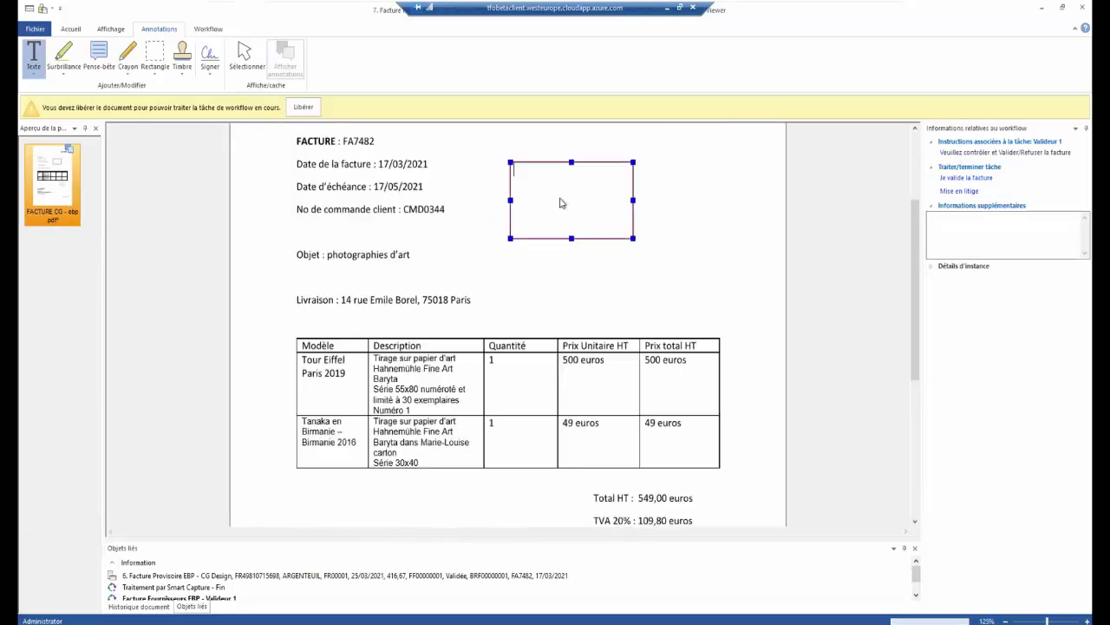
text(demonstration EBP)
click(443, 241)
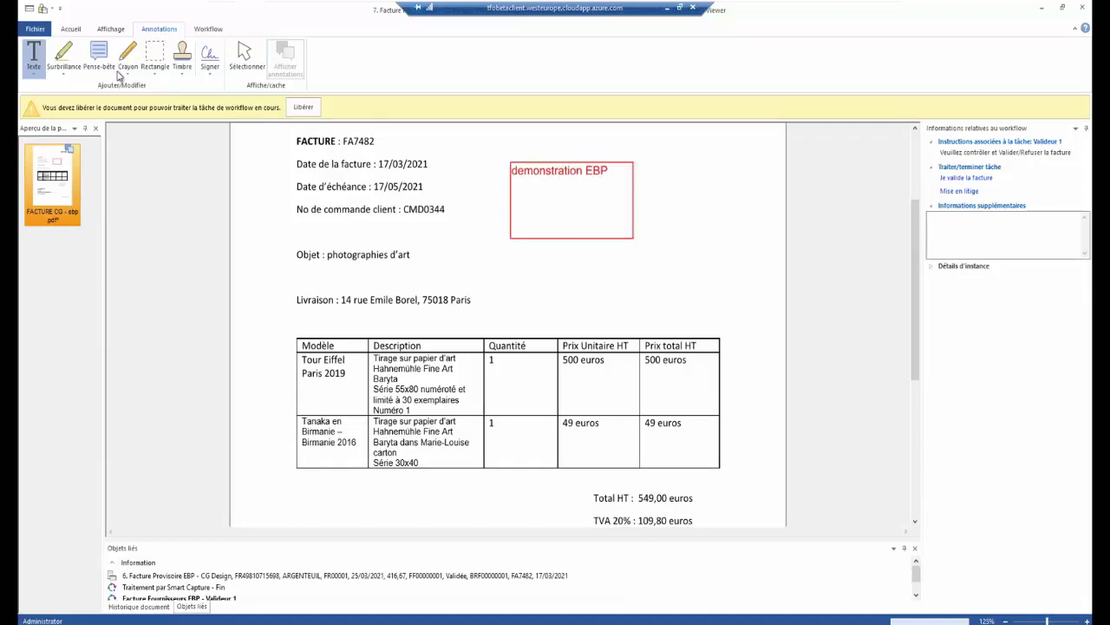
Step: Highlight the invoice table text from the Description heading through the first item's "Tirage sur papier d'art" line
click(64, 71)
click(195, 204)
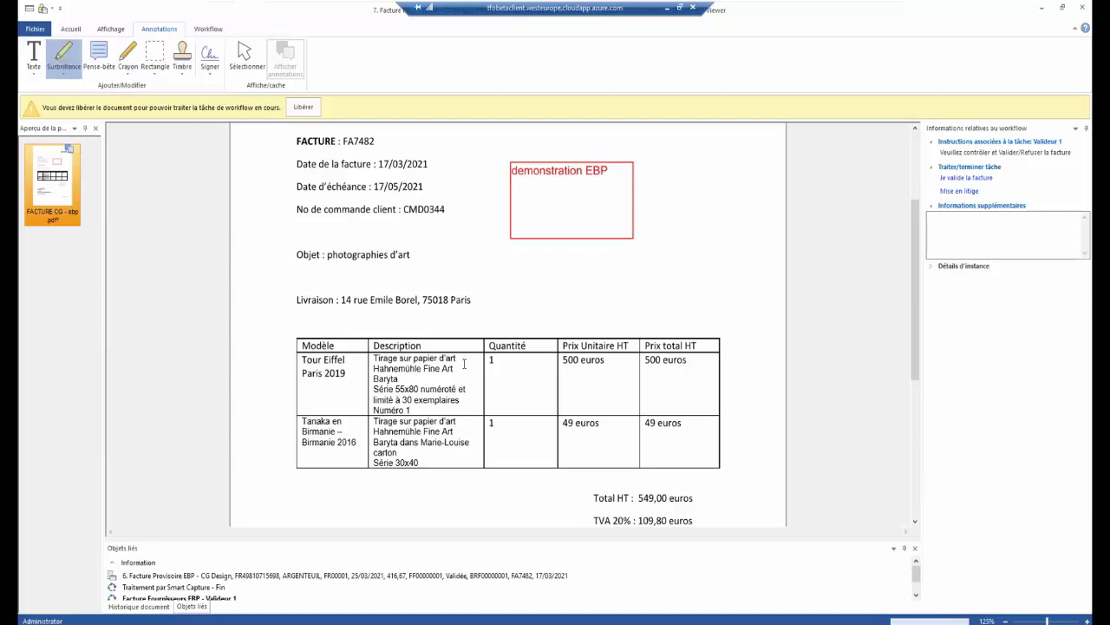
drag(464, 362, 396, 346)
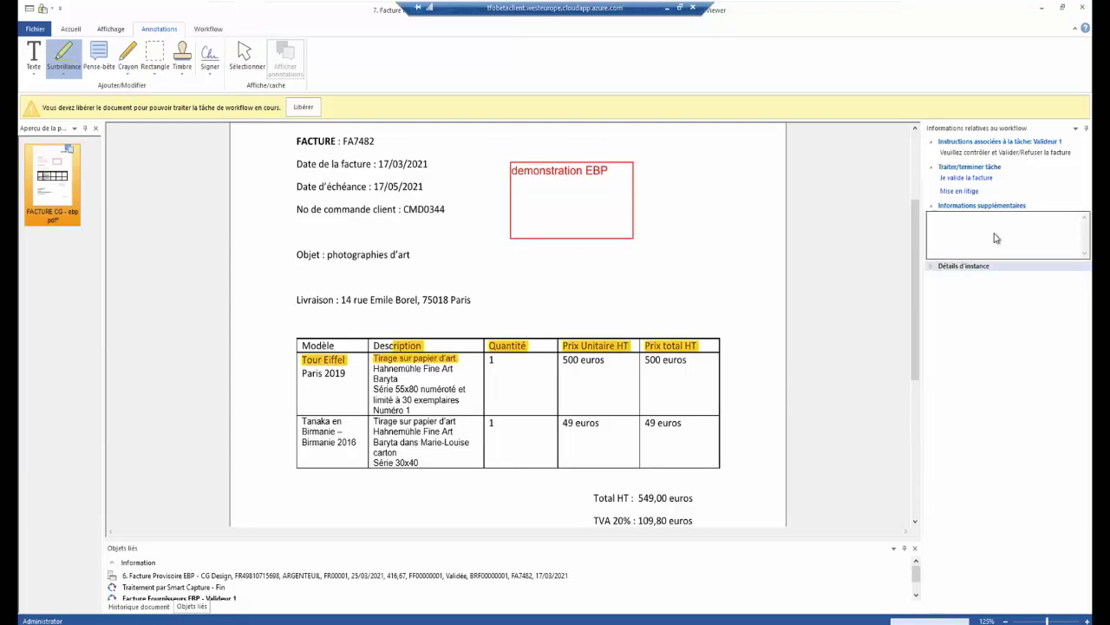
Step: Release the annotated document and approve the Valideur 1 task with Je valide la facture
click(302, 106)
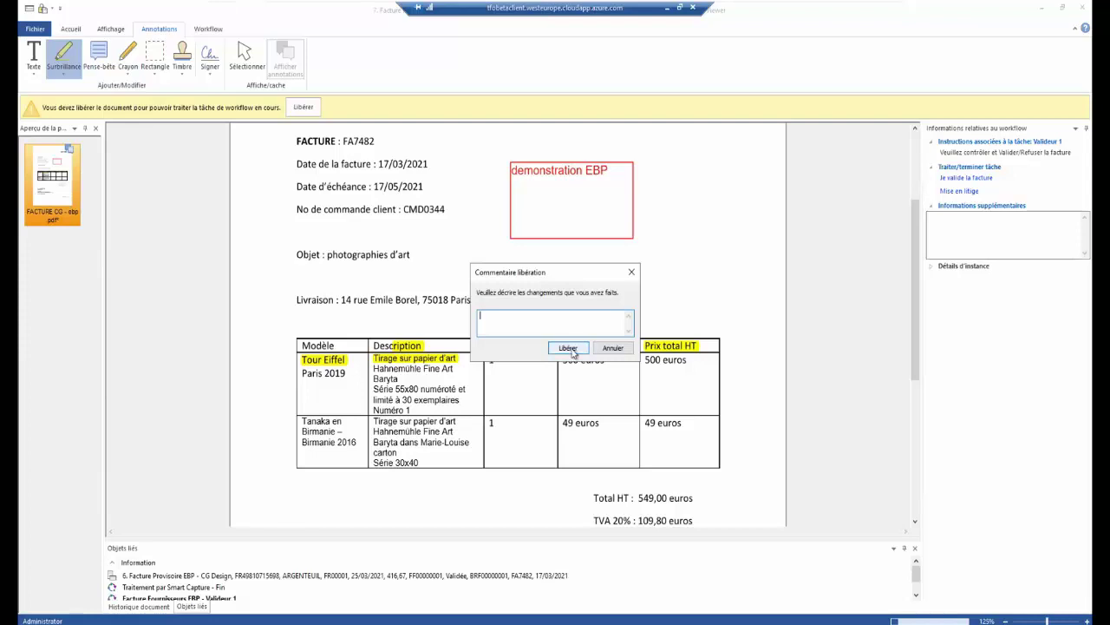
click(607, 348)
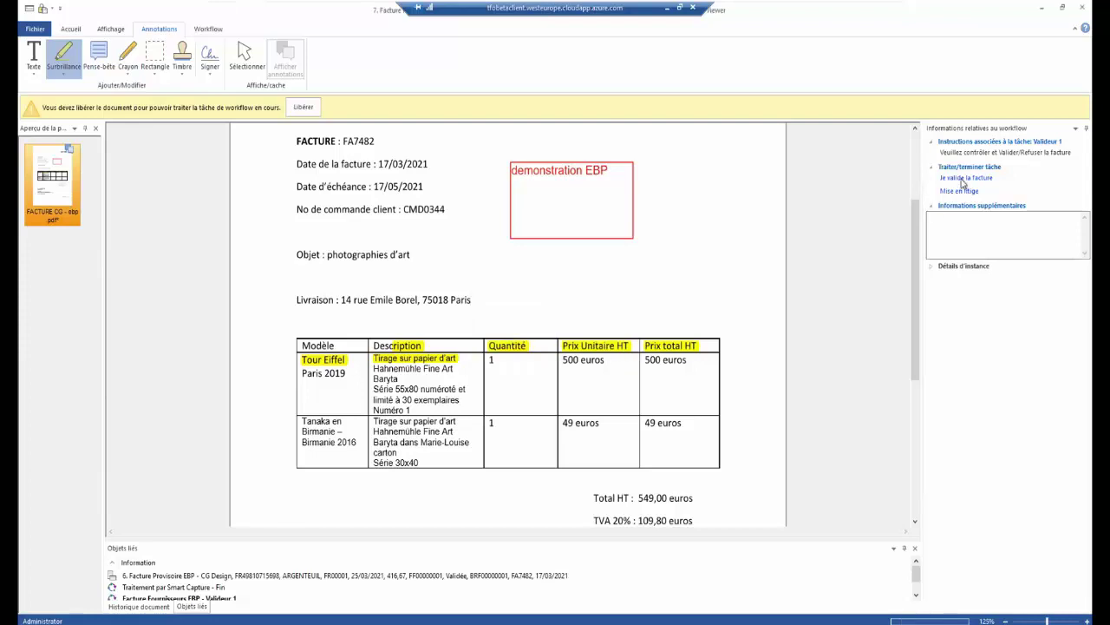
click(961, 149)
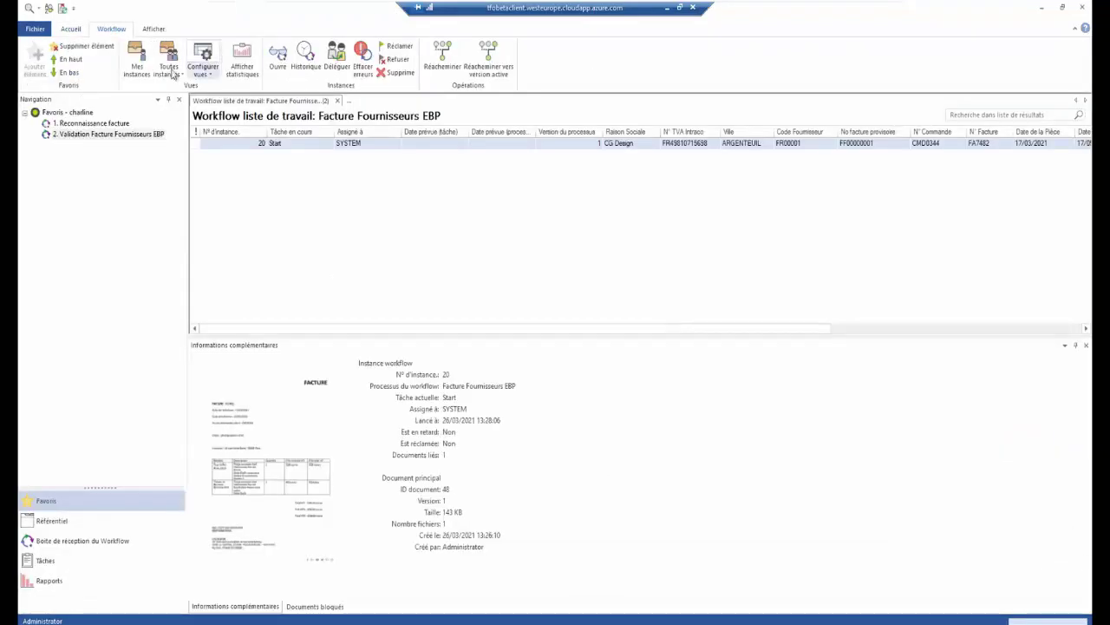
Step: Open the invoice's BAP task from all active instances and approve it with Accepter le Paiement
click(171, 71)
click(183, 102)
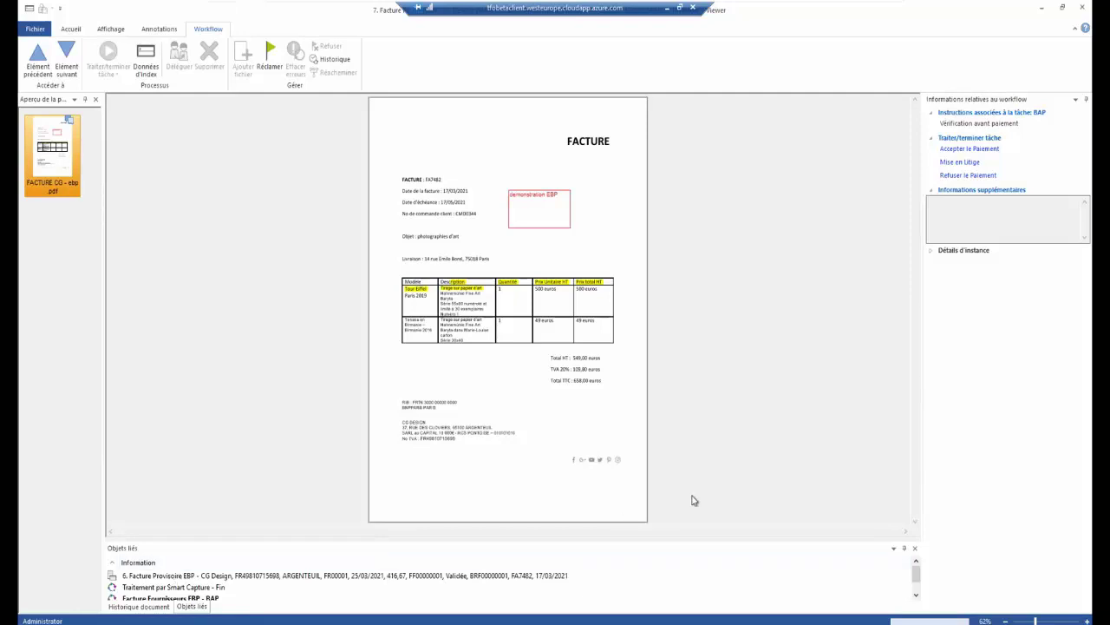
click(969, 149)
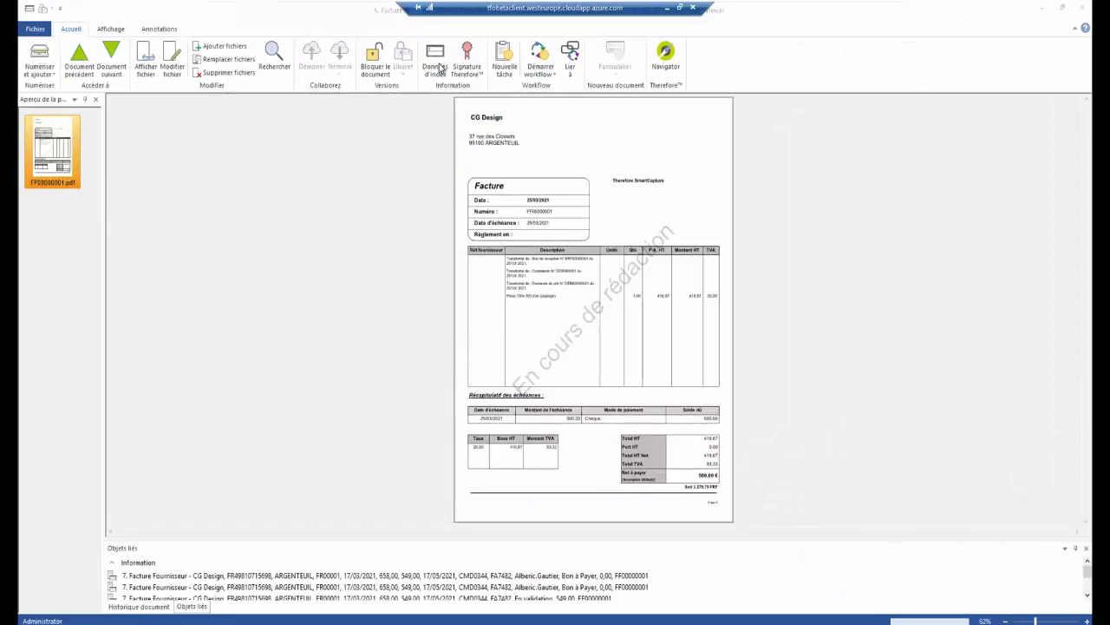
Step: Review the index data of the provisional CG Design supplier invoice, including its status and supplier invoice date, and close it unchanged
click(440, 68)
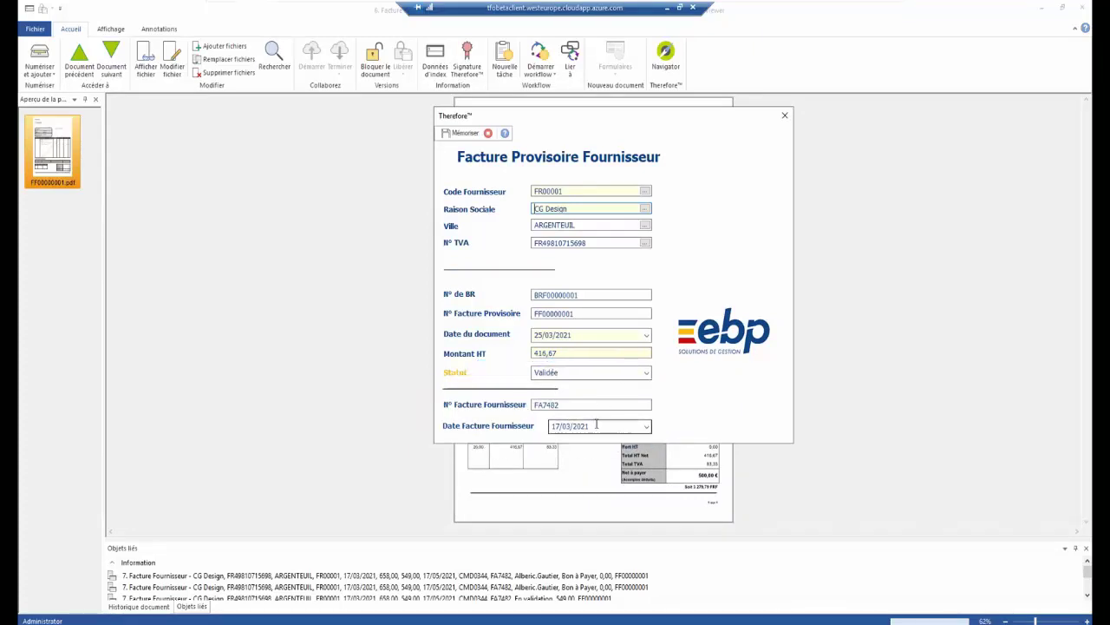
click(784, 117)
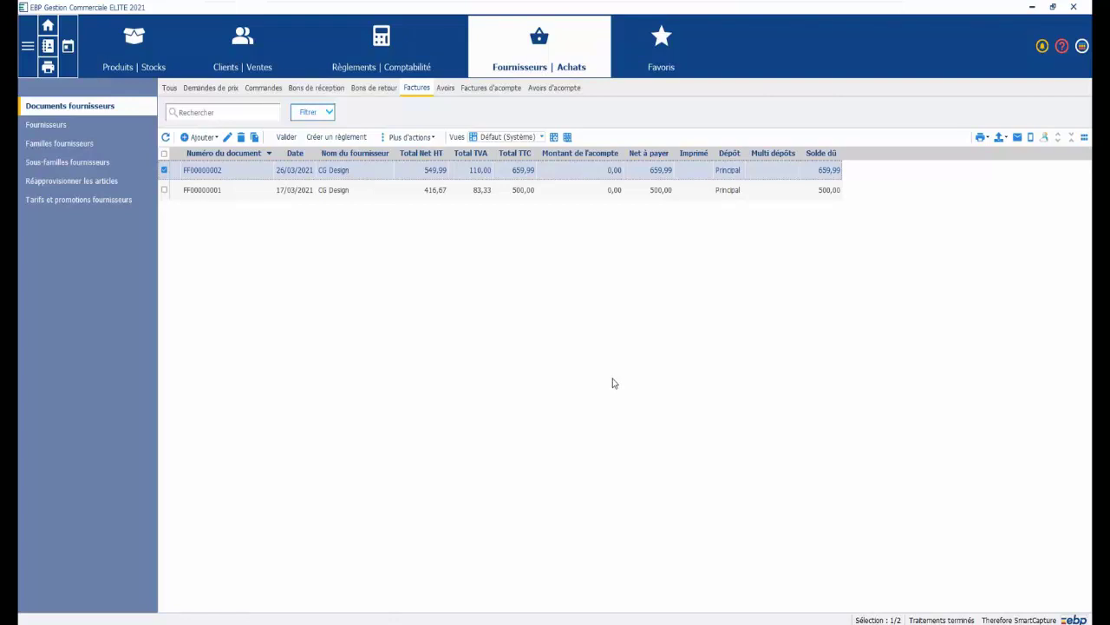
Step: In EBP Gestion Commerciale, open the CG Design supplier invoice totalling 500,00 TTC and highlight its document date
click(386, 190)
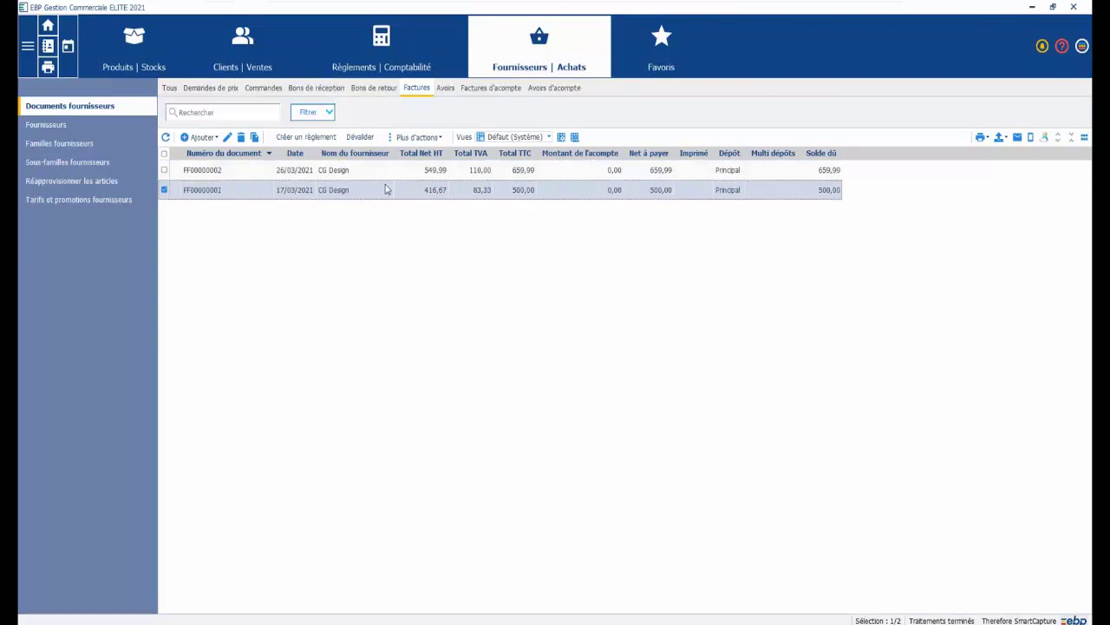
double_click(386, 190)
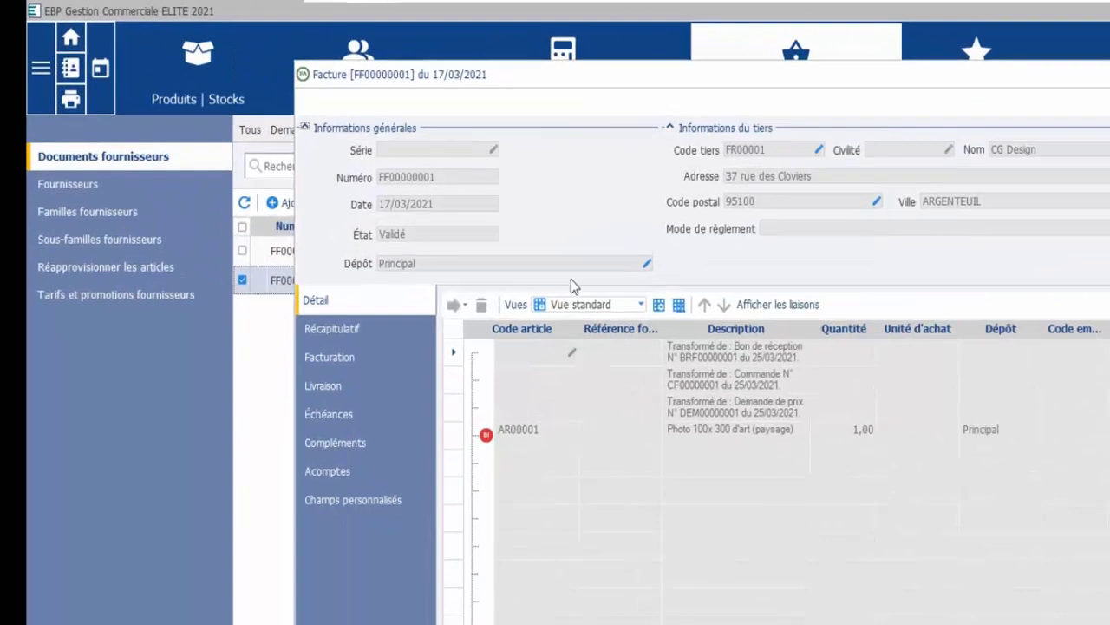
drag(438, 203, 423, 203)
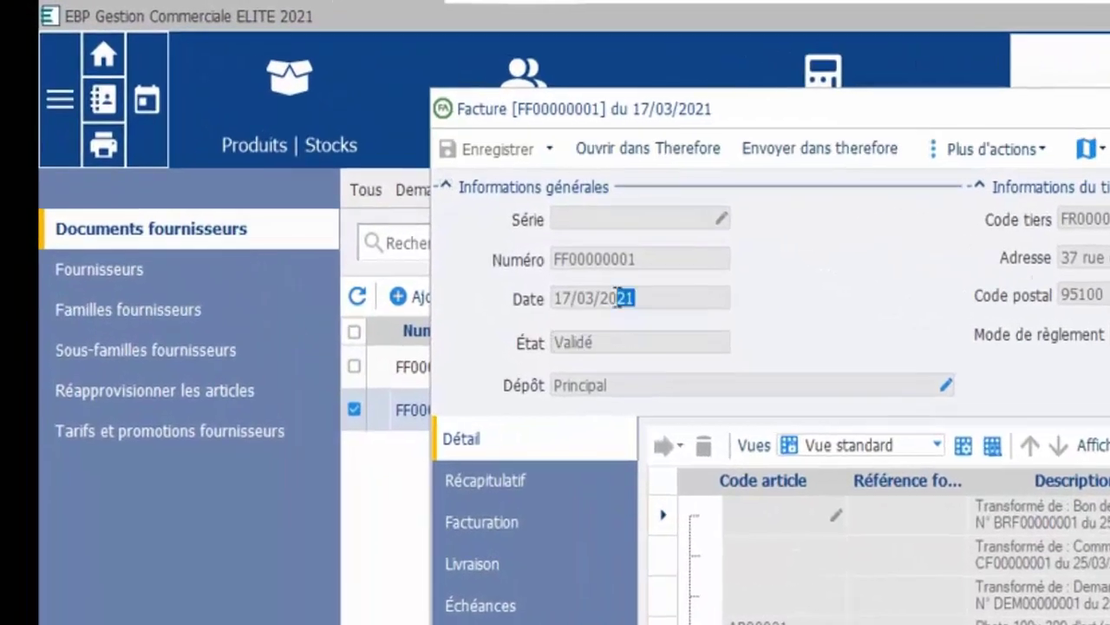
drag(618, 297, 549, 301)
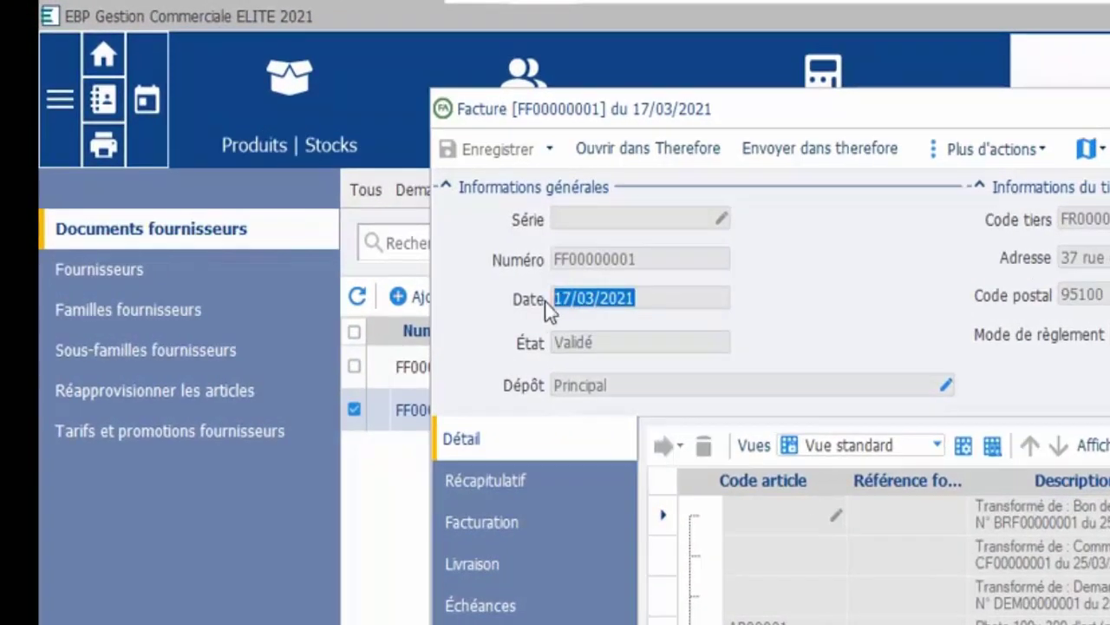